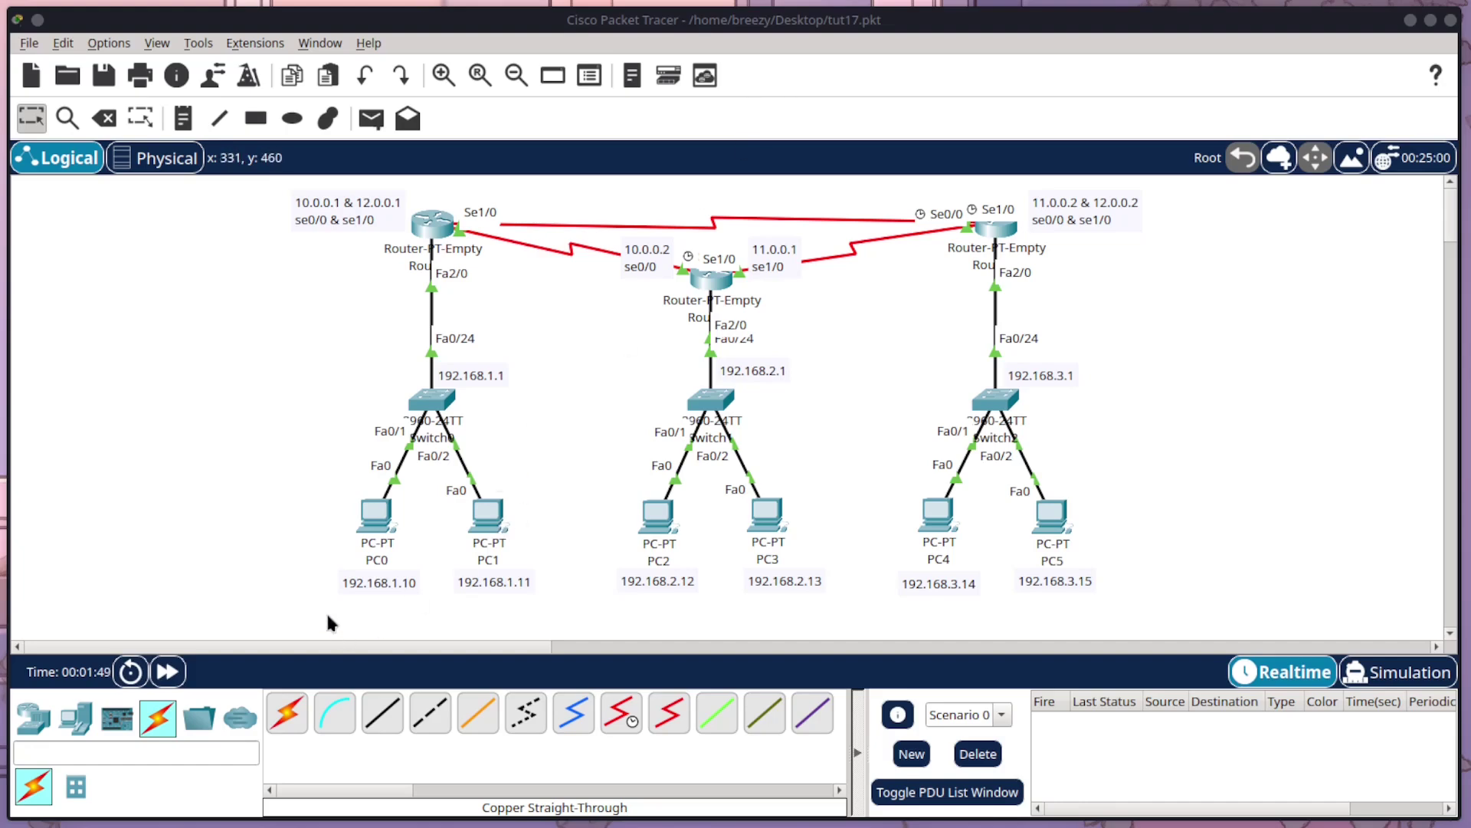
From PC0's command prompt, ping 192.168.1.11 and get replies
left_click(368, 494)
left_click(151, 60)
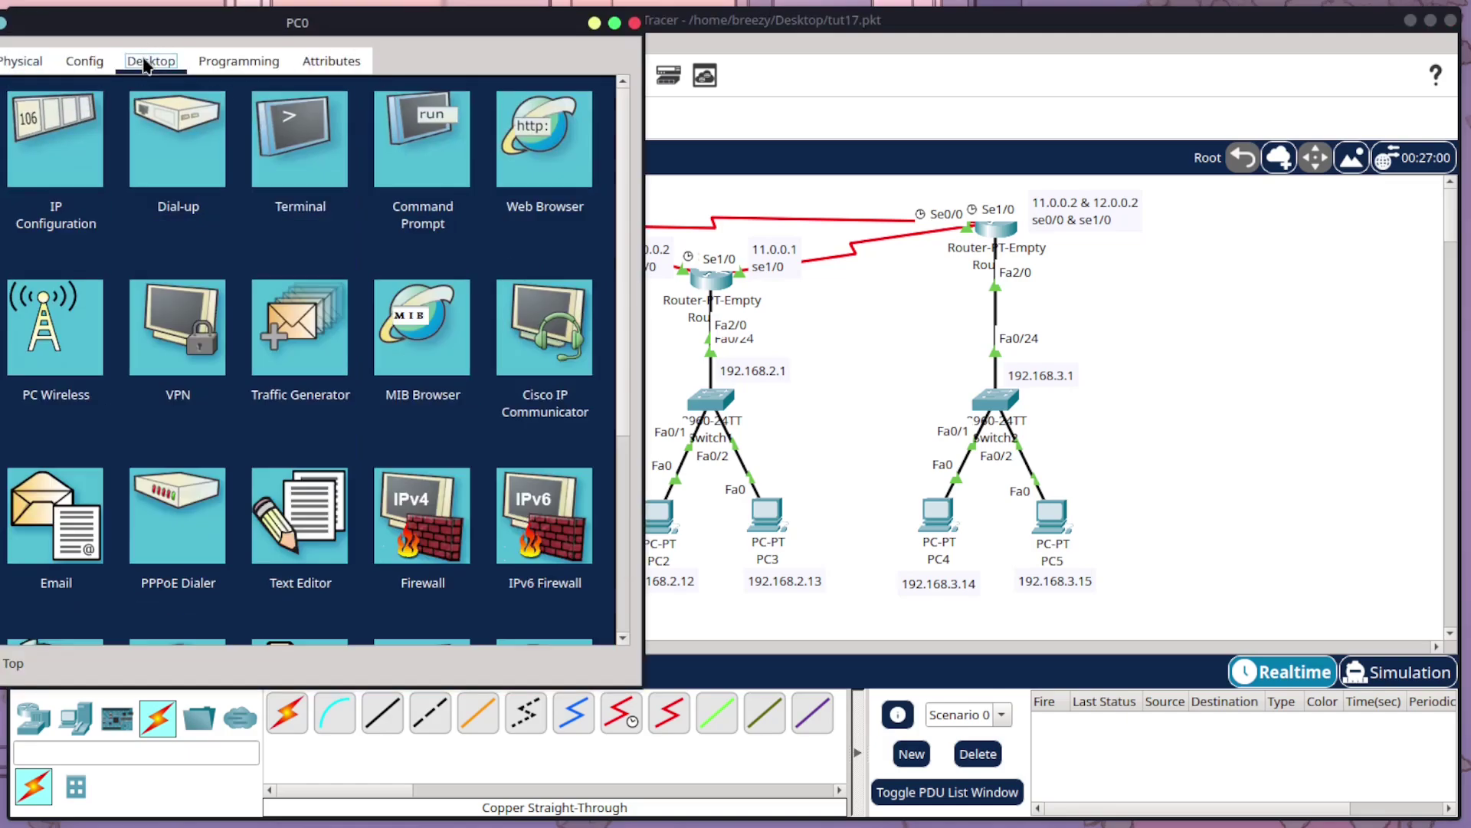
left_click_drag(195, 34, 284, 152)
left_click(506, 244)
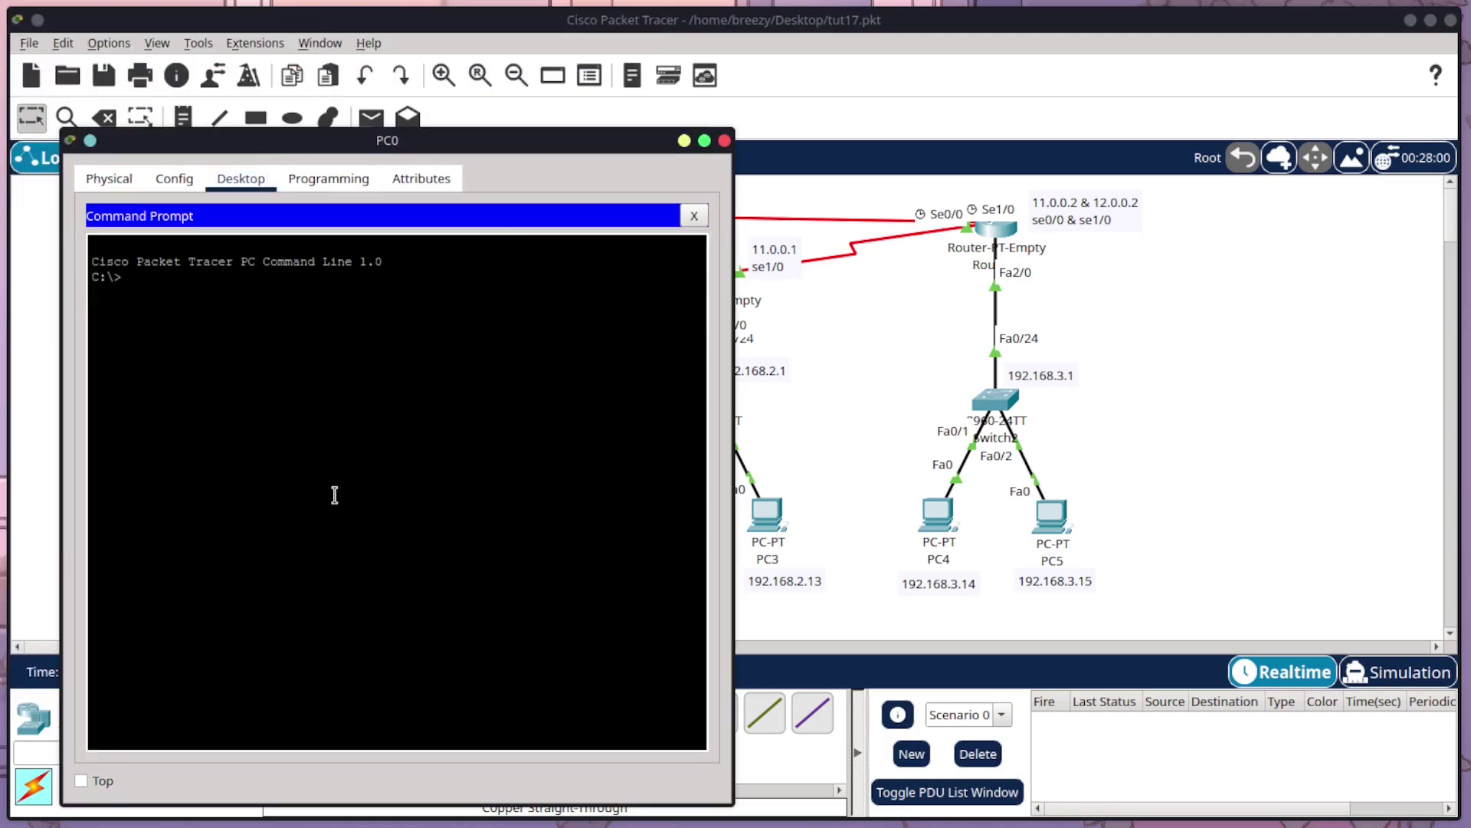
type("ping 192.168.1.11.")
left_click_drag(320, 141, 916, 100)
key("Return")
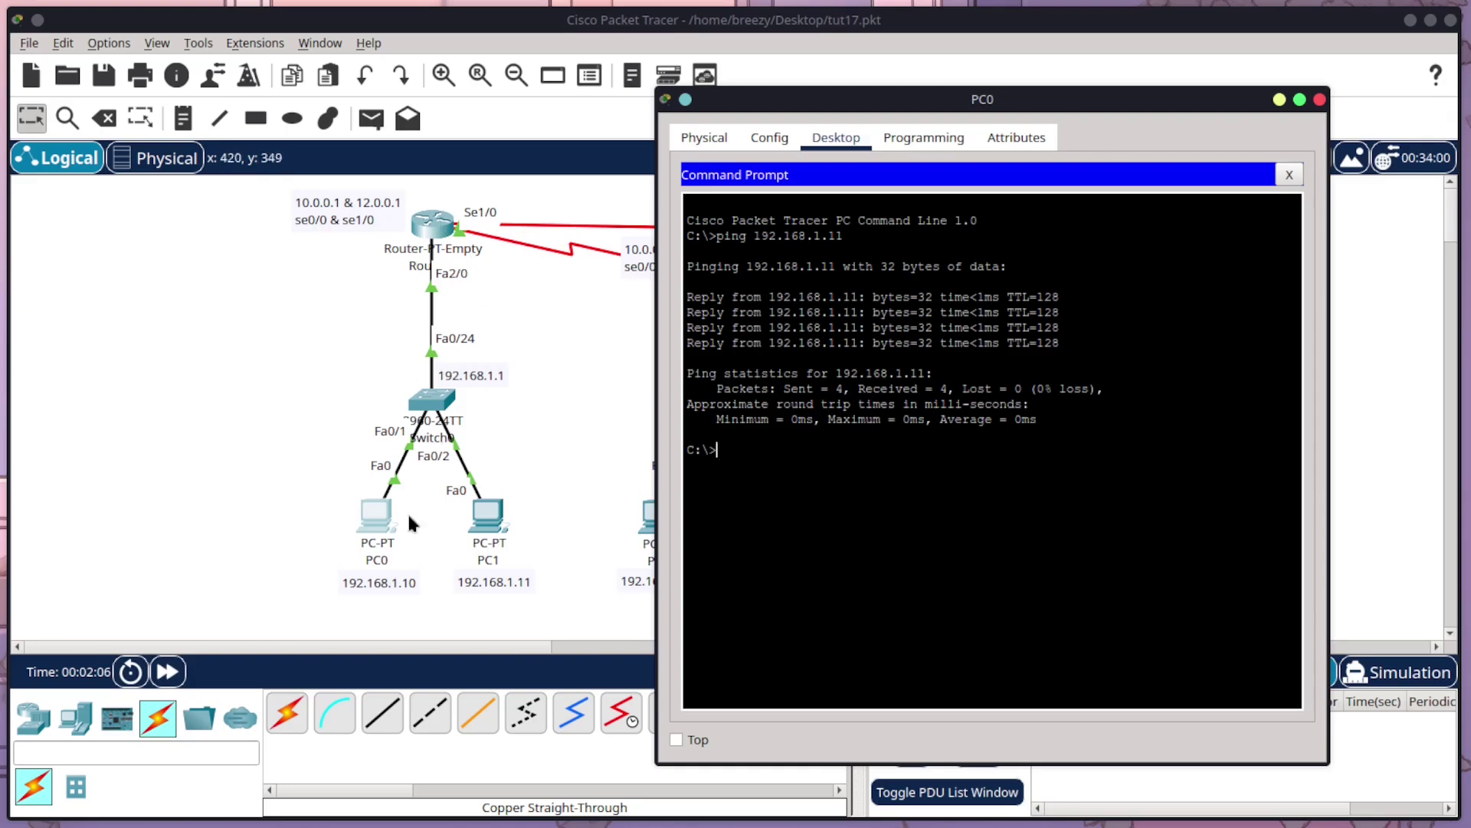
Ping 192.168.2.12 from PC0, which returns destination host unreachable
key("Up")
left_click_drag(873, 100, 937, 103)
key("BackSpace")
key("BackSpace")
key("BackSpace")
key("BackSpace")
type("2.12")
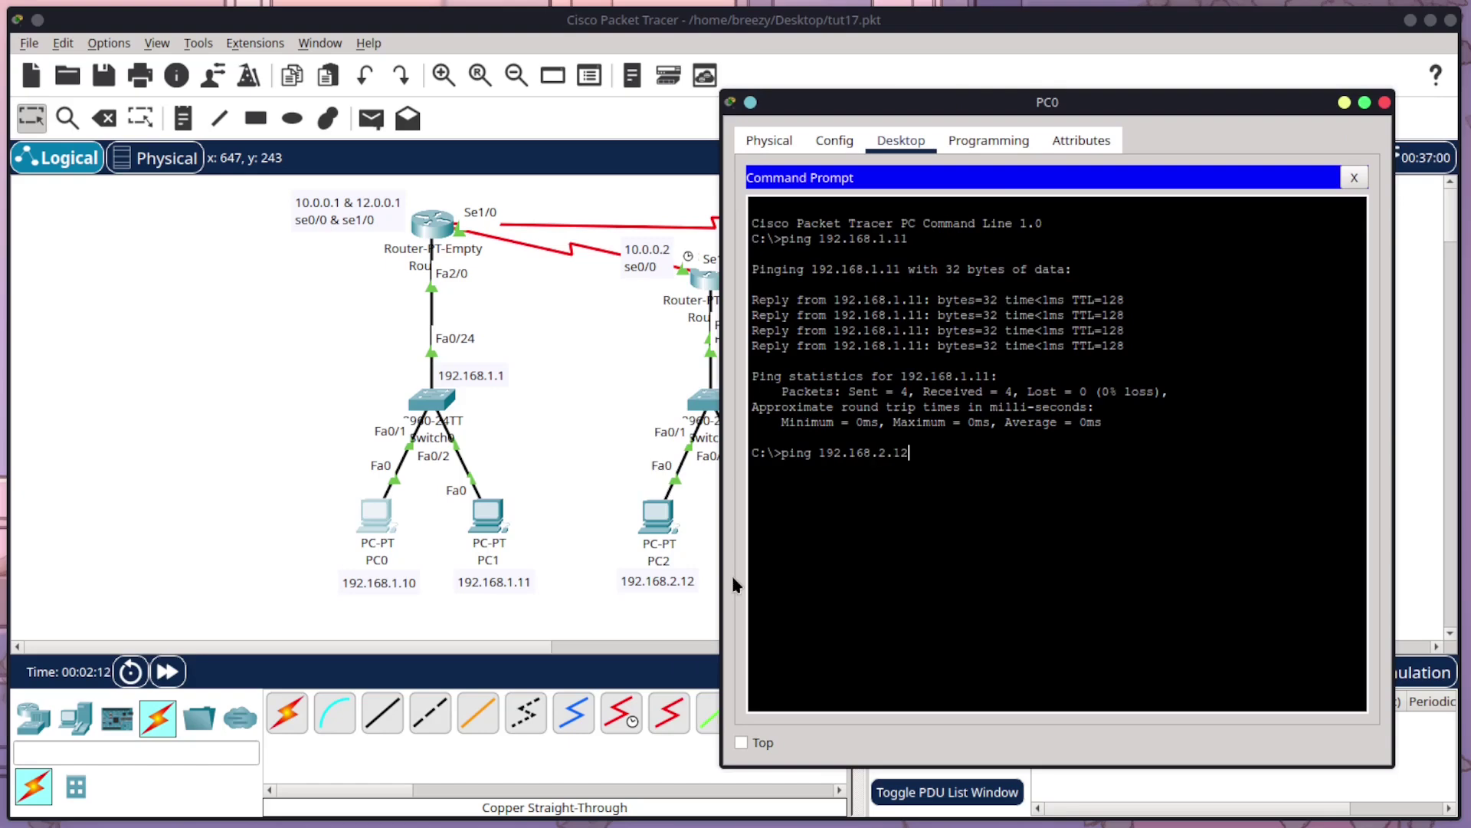
key("Return")
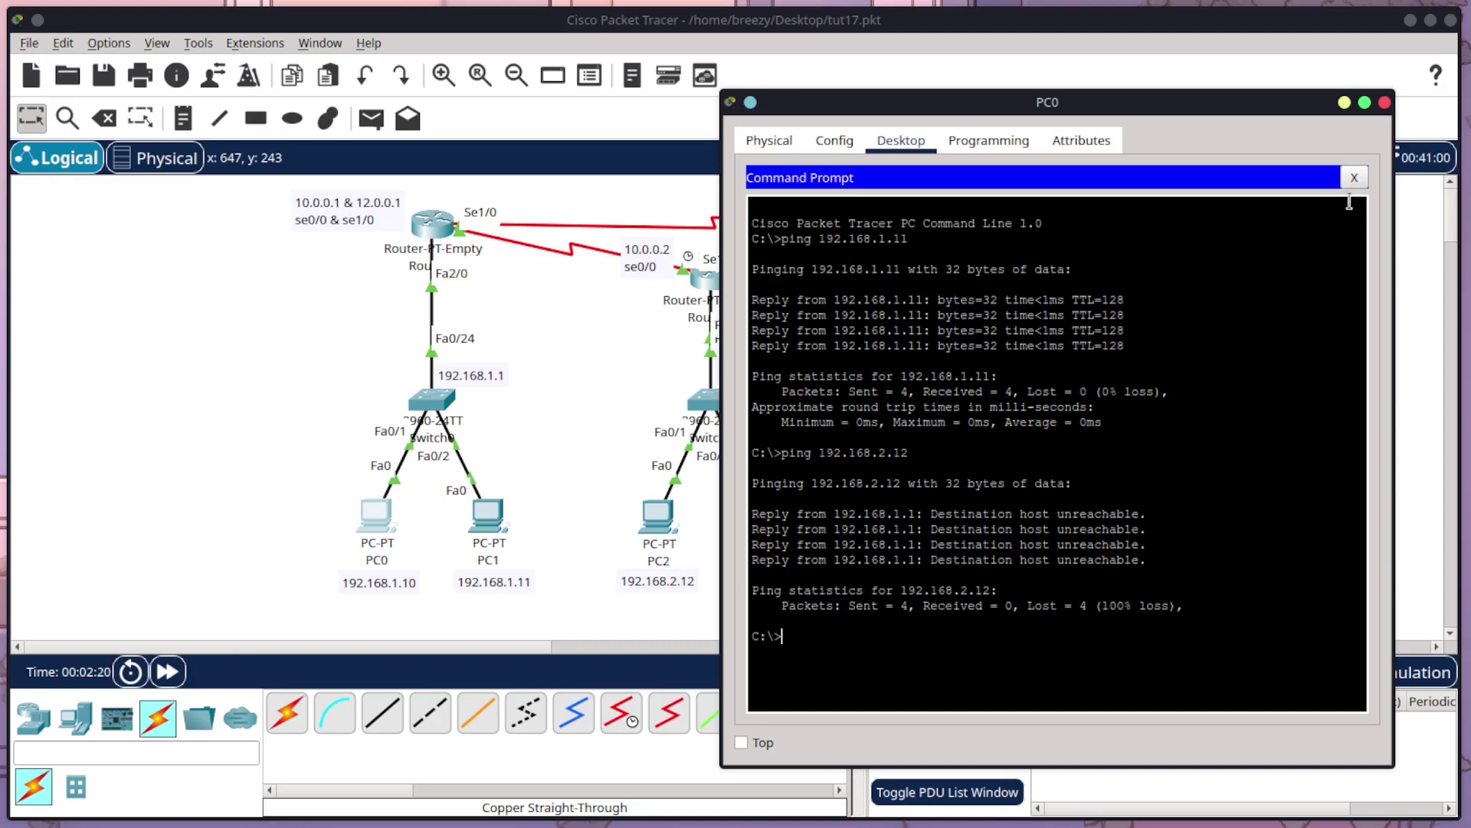
Close PC0 and start a session in Router0's CLI console
left_click(1385, 103)
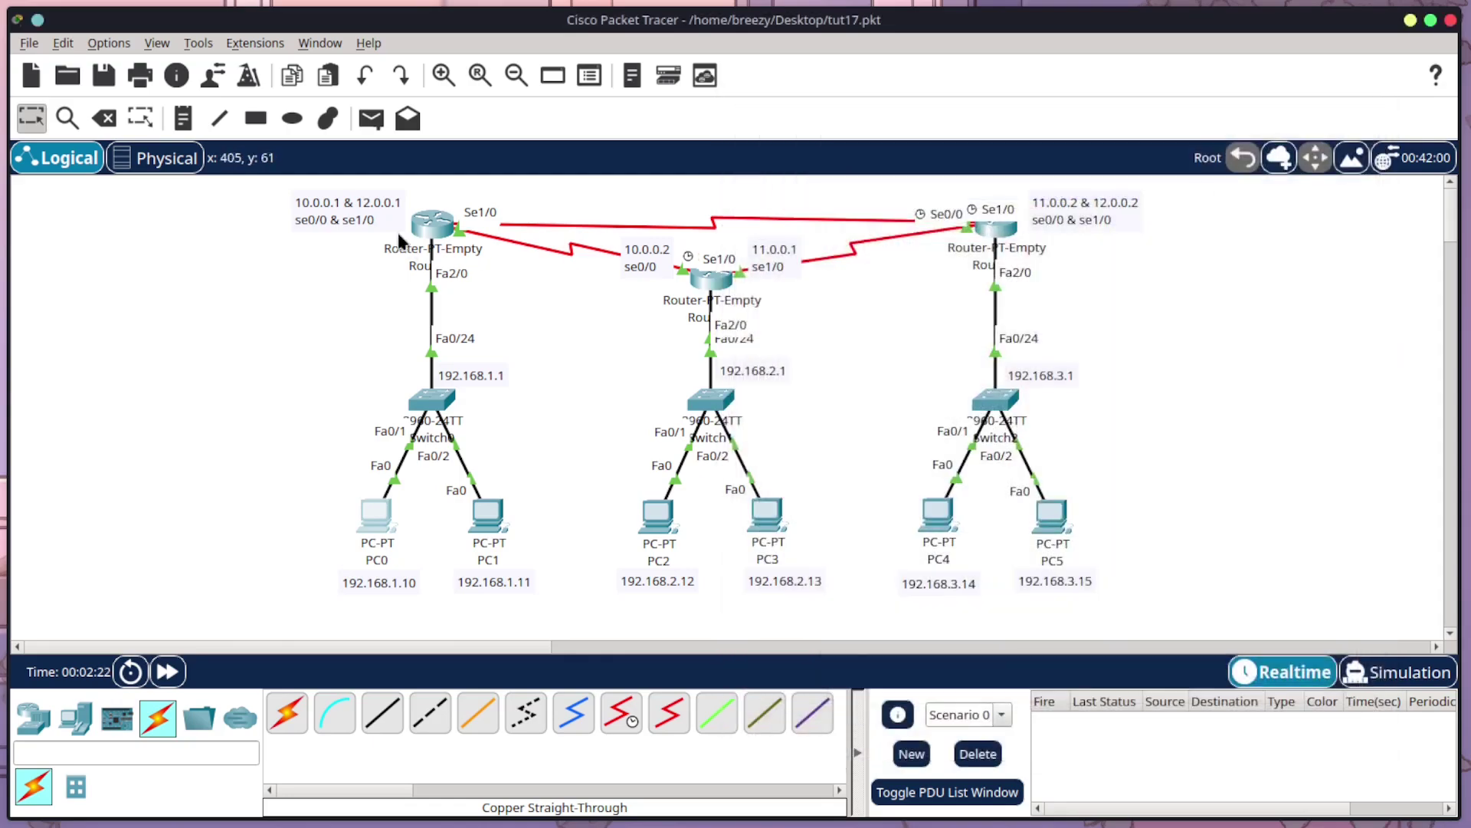
left_click(433, 224)
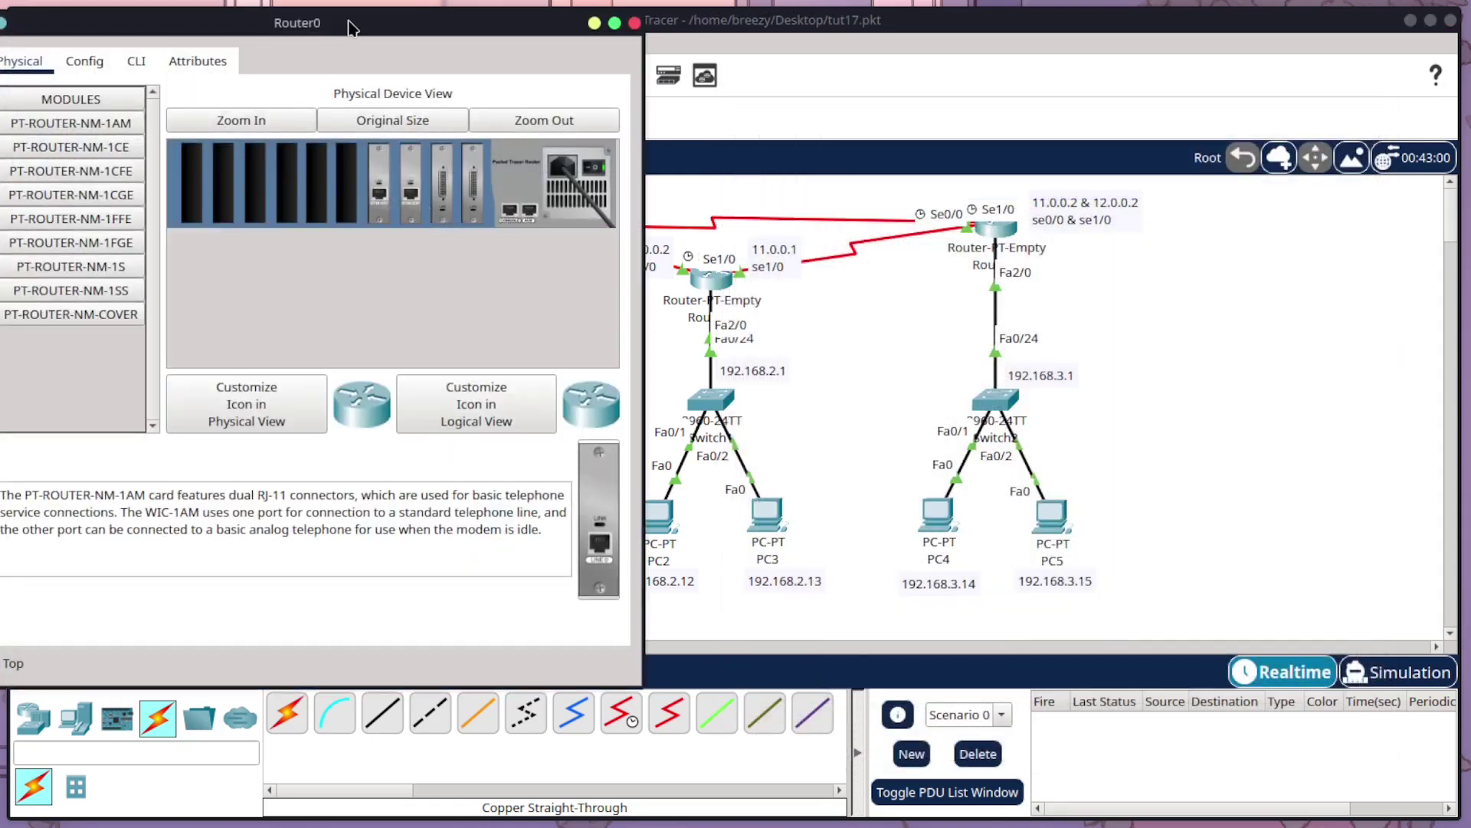
left_click_drag(349, 22, 642, 102)
left_click(431, 141)
left_click(738, 567)
key("Return")
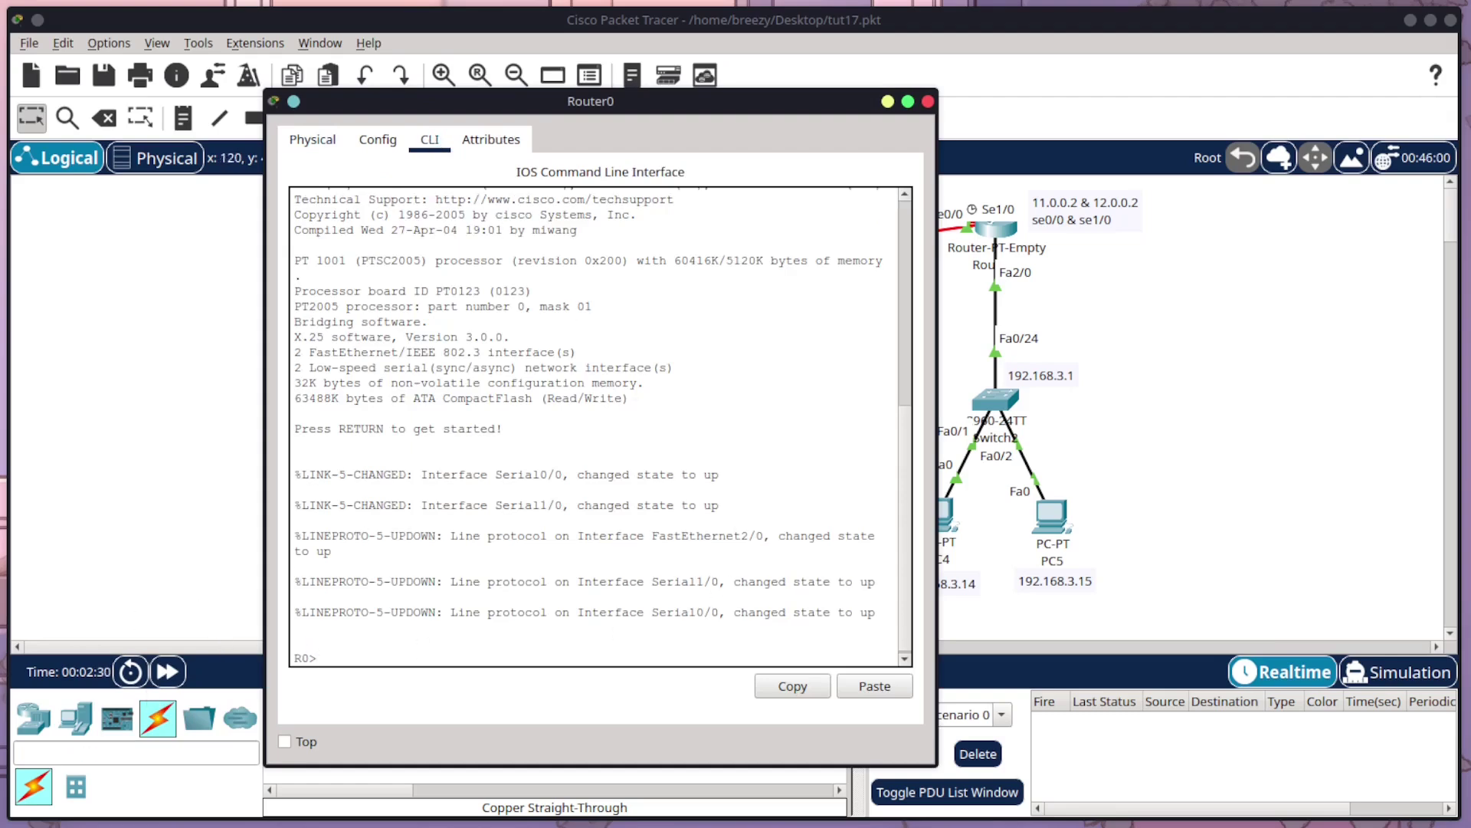
Run enable, conf t and router ospf 1 on Router0
type("enable")
key("Return")
type("conf t")
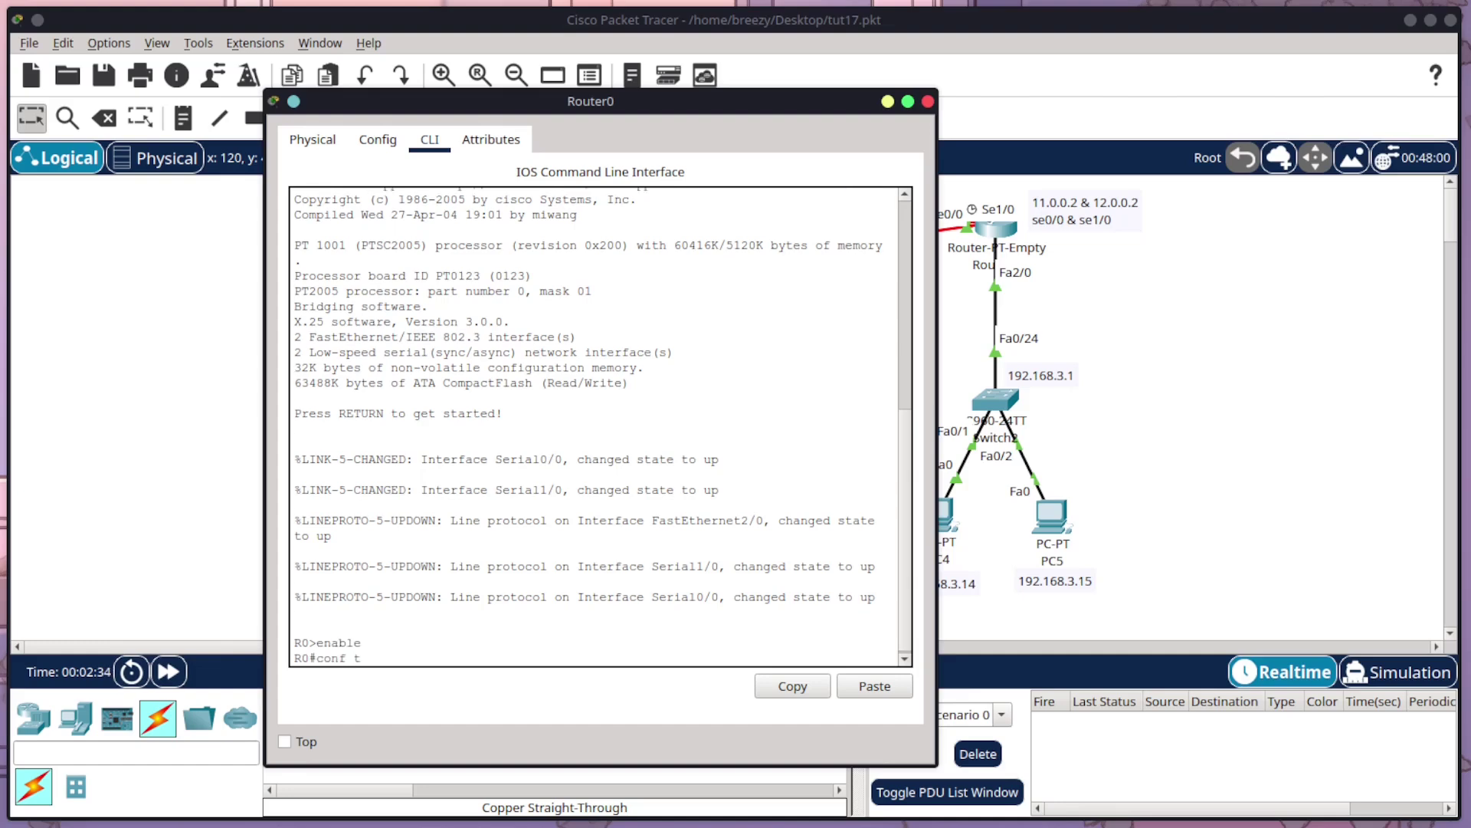
key("Return")
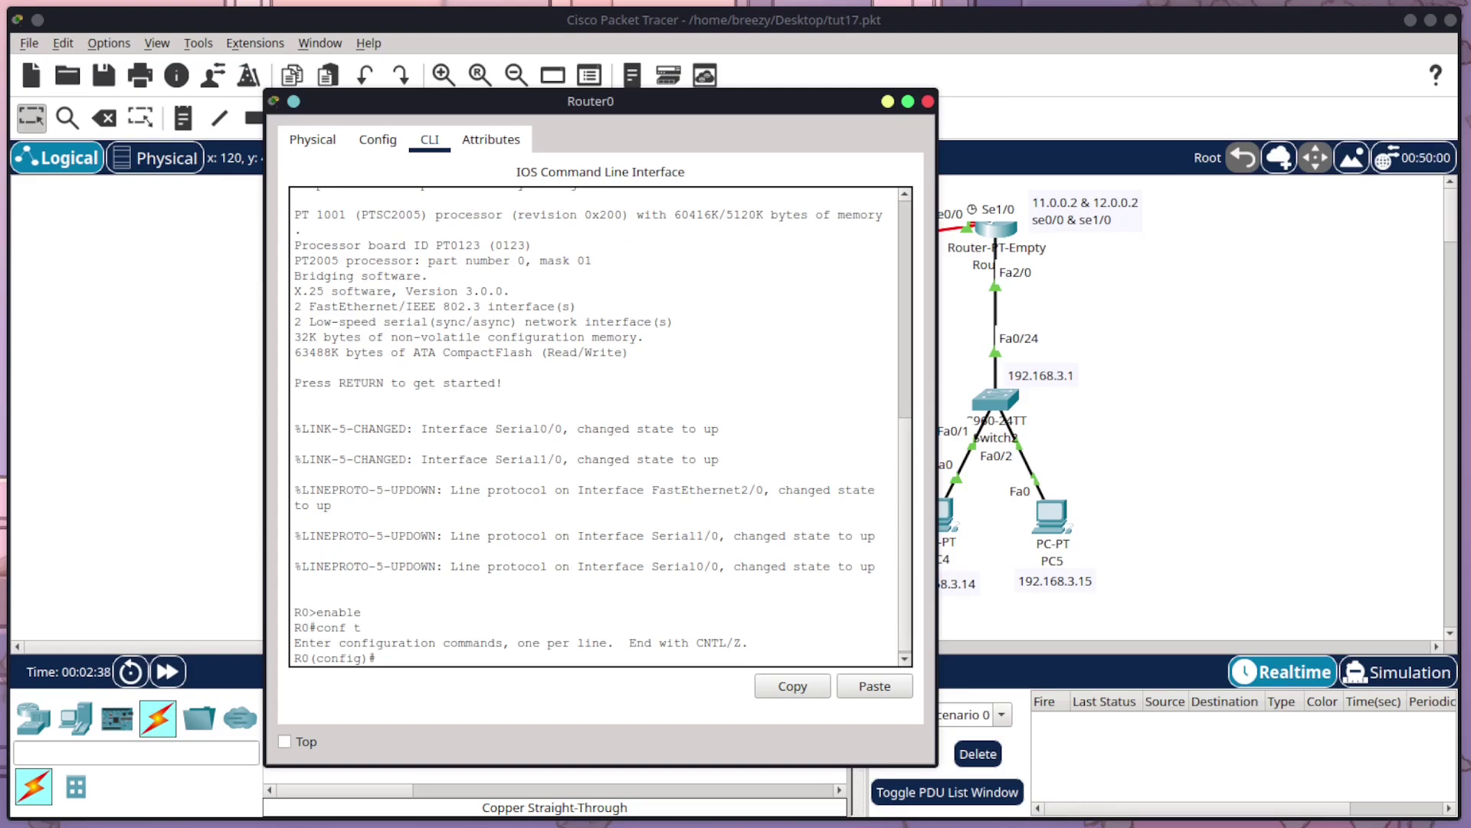
type("router ospf 1")
key("Return")
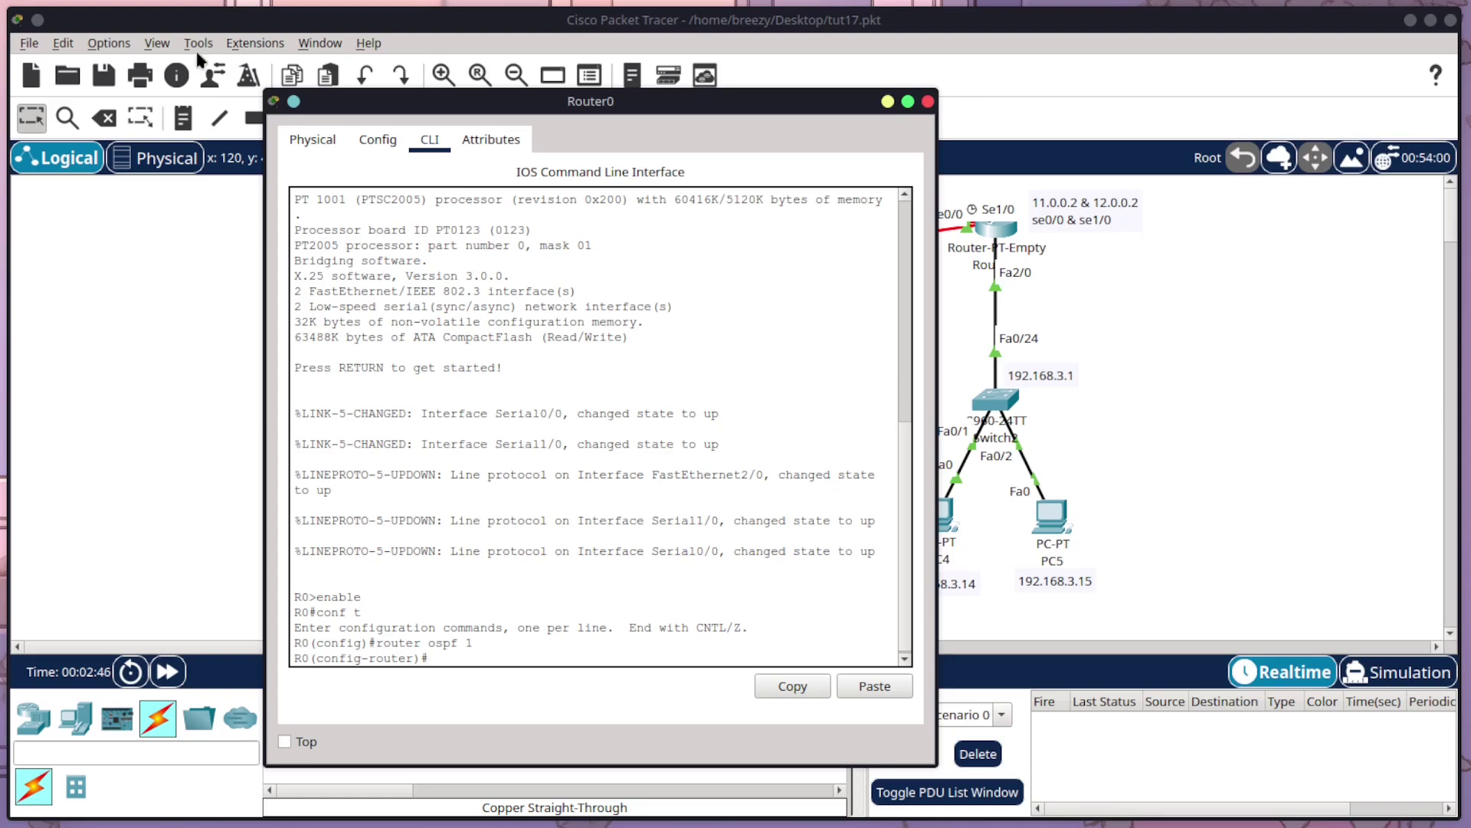
Enter network 192.168.1.0 0.0.0.255 area 0 in Router0's OSPF configuration
left_click_drag(586, 103, 1001, 70)
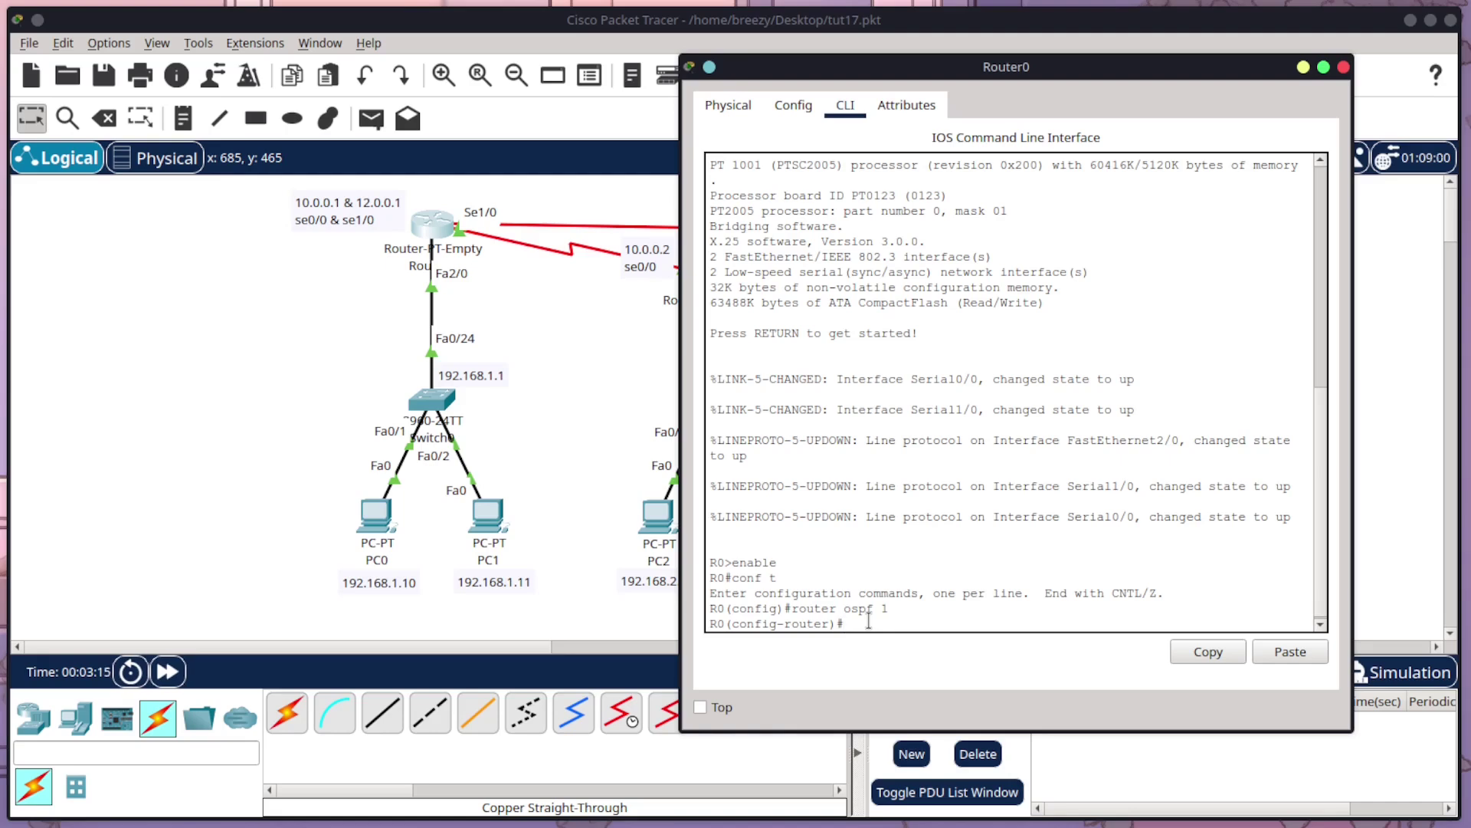
type("network 192.168.1.0 0.0.0.255 a")
type("rea 0")
key("Return")
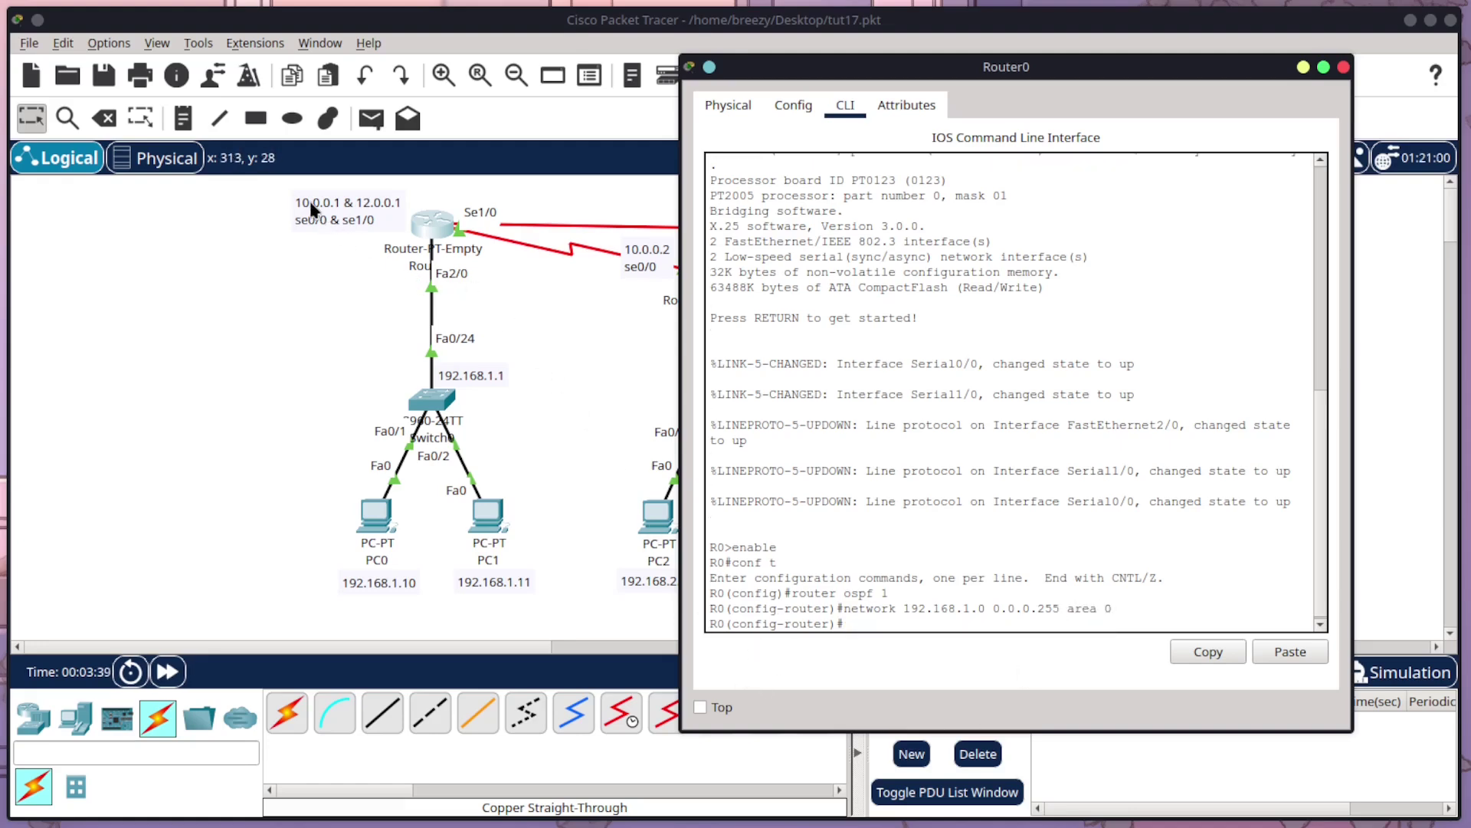
key("Up")
Add networks 10.0.0.0 and 12.0.0.0 with wildcard 0.255.255.255 to area 0
key("Down")
type("network 10.0.0.0 0.255.255.255")
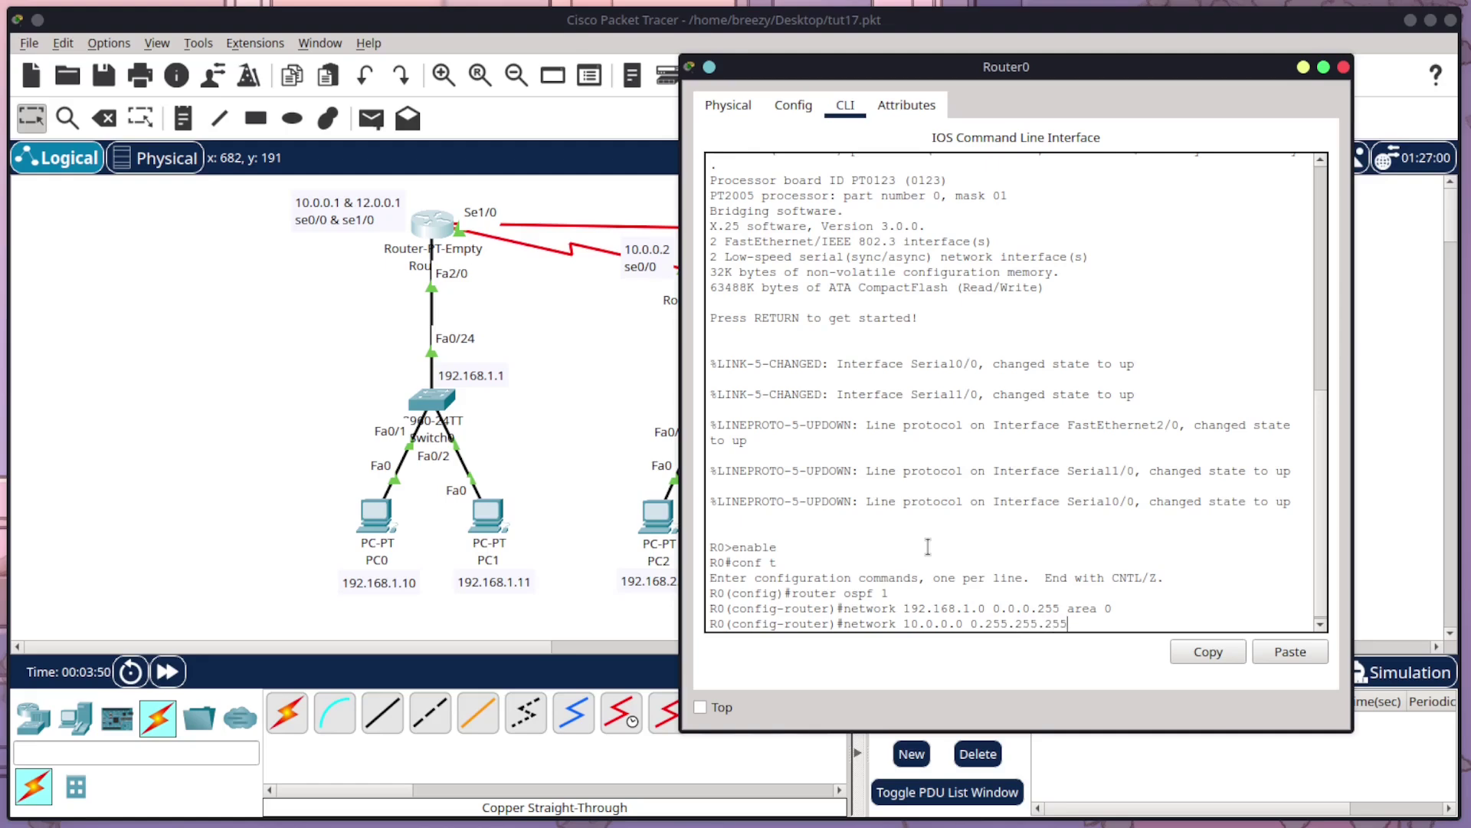
type(" area 0")
key("Return")
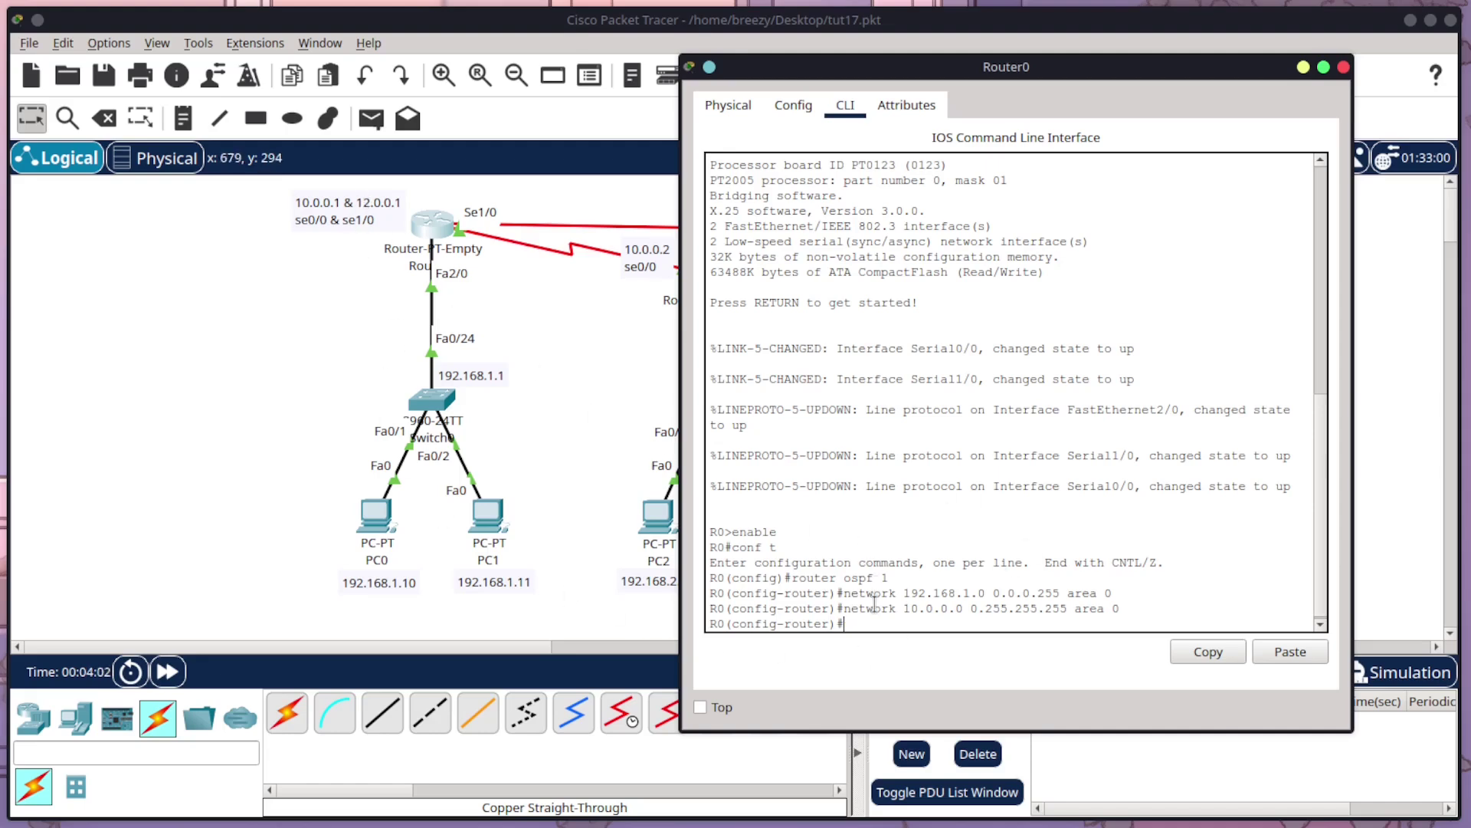
key("Up")
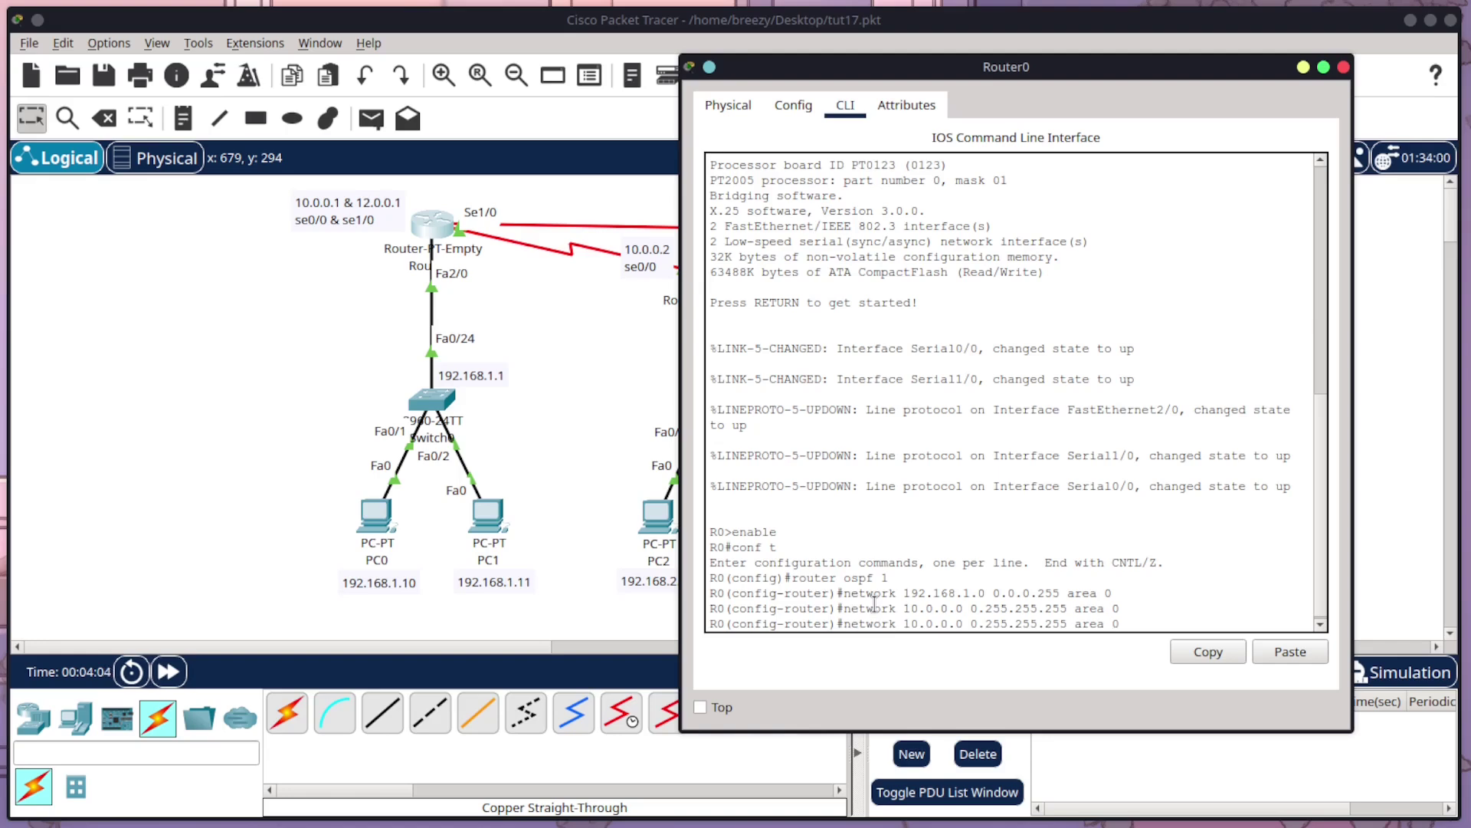
key("Left")
key("Left")
key("Left")
key("Left")
key("Left")
key("Left")
key("Left")
key("Left")
key("Left")
key("BackSpace")
type("2")
left_click_drag(926, 623, 906, 623)
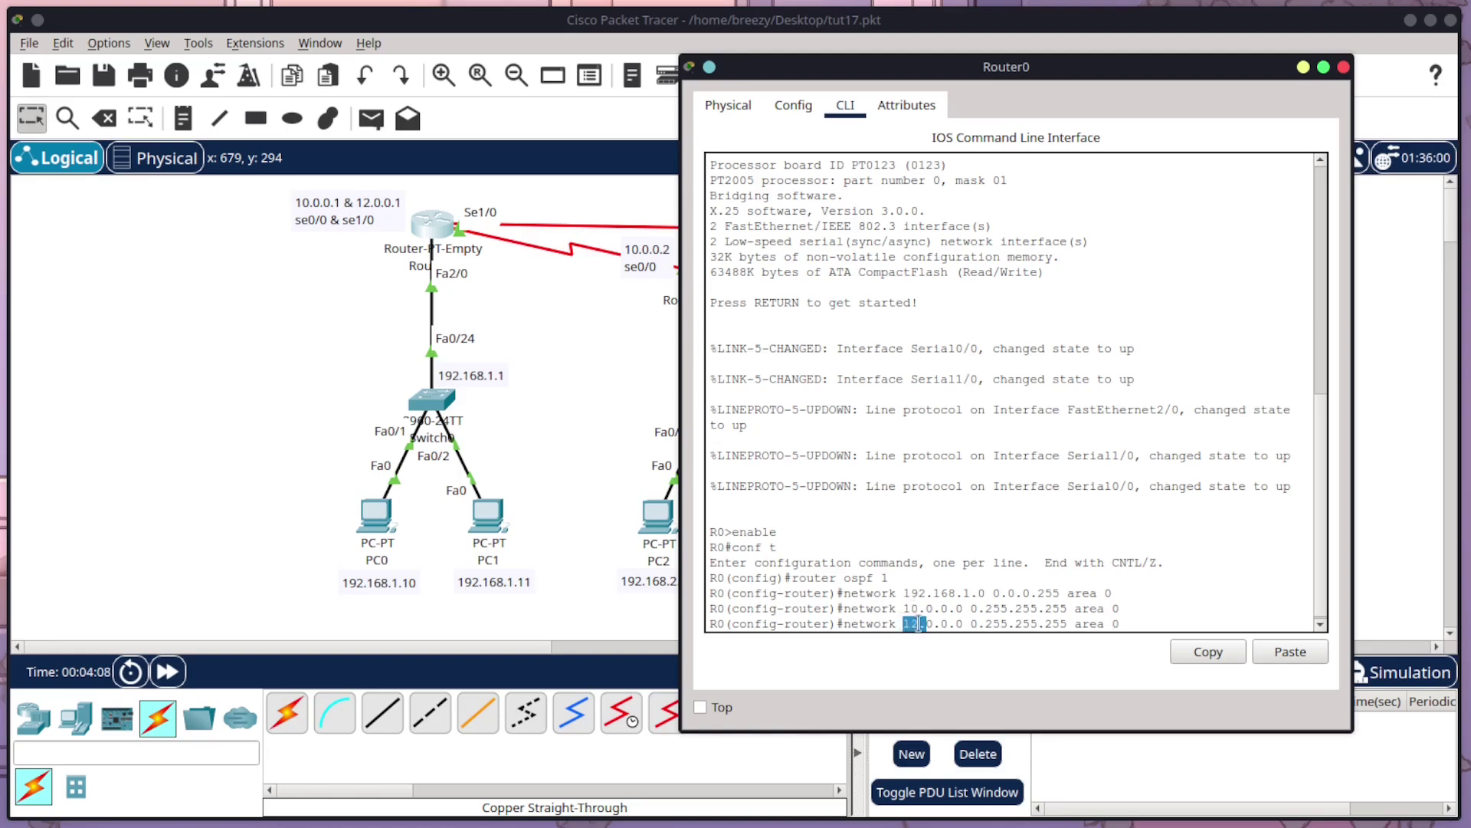
left_click(1124, 624)
key("Return")
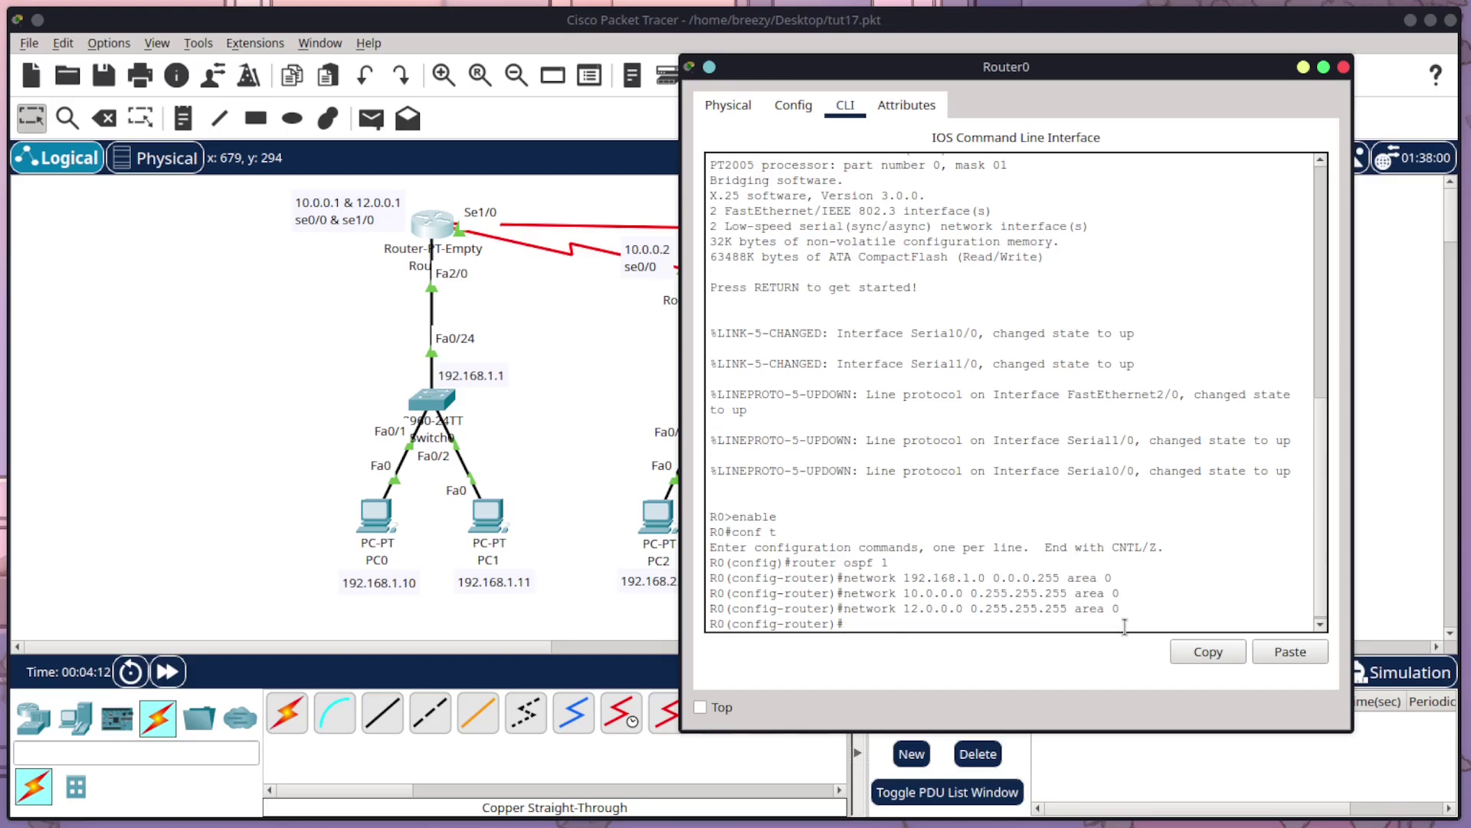
Exit configuration mode, save Router0's config with write memory, and end the session
type("exit")
key("Return")
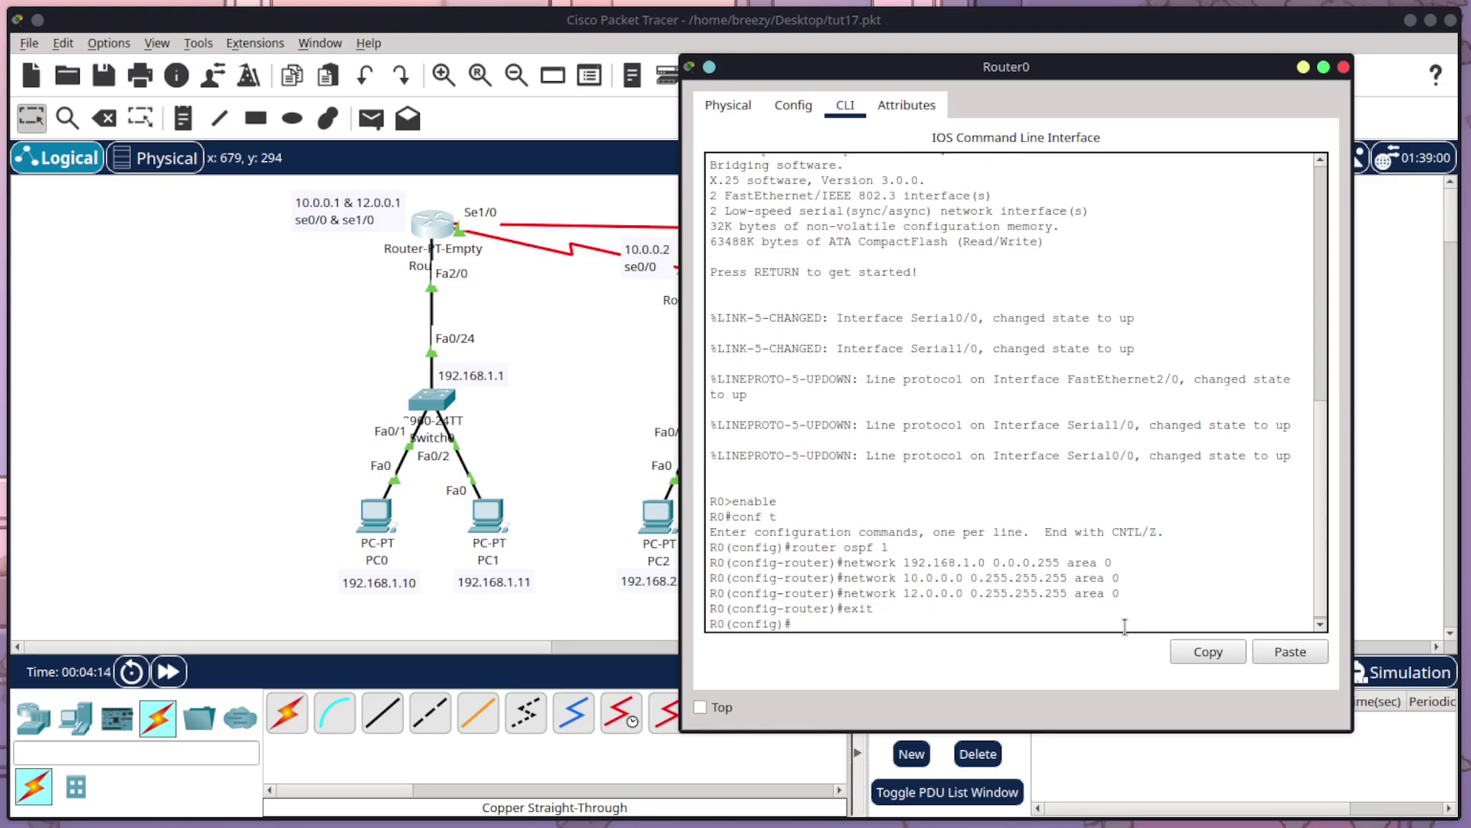
type("exit")
key("Return")
type("write memory")
key("Return")
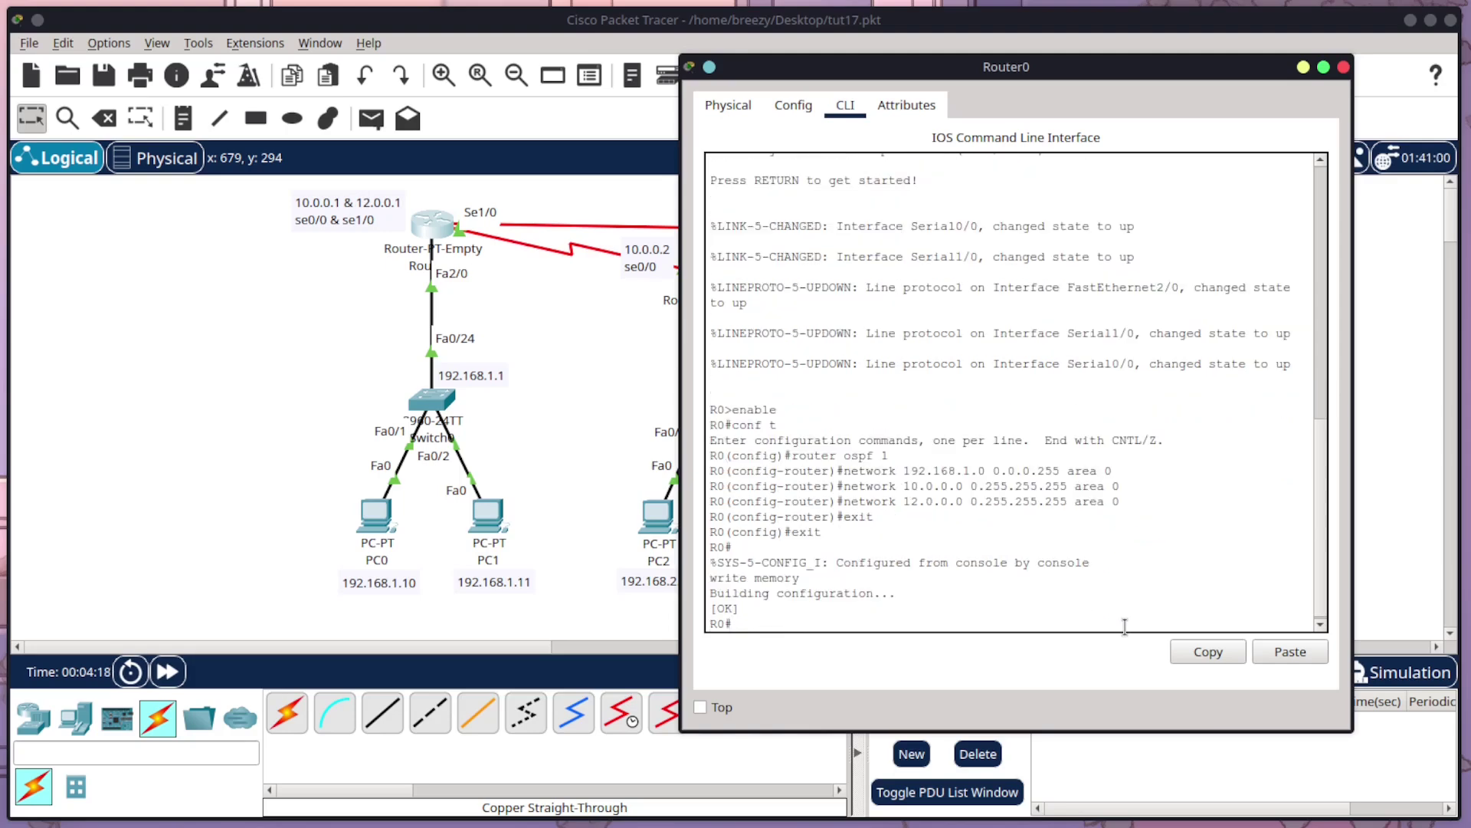
type("exit")
key("Return")
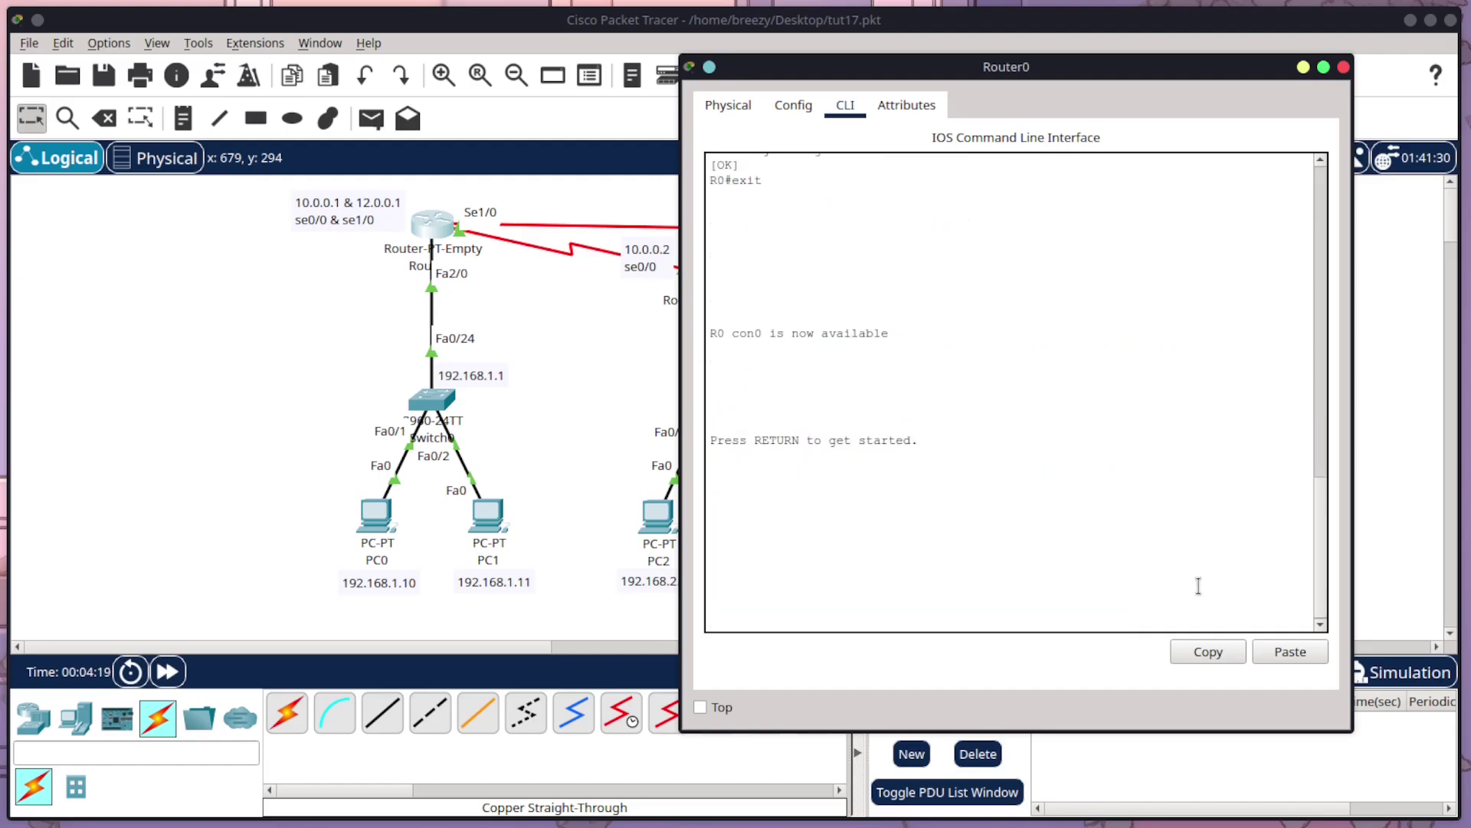
Close Router0 and start a session in Router1's CLI console
left_click(1343, 67)
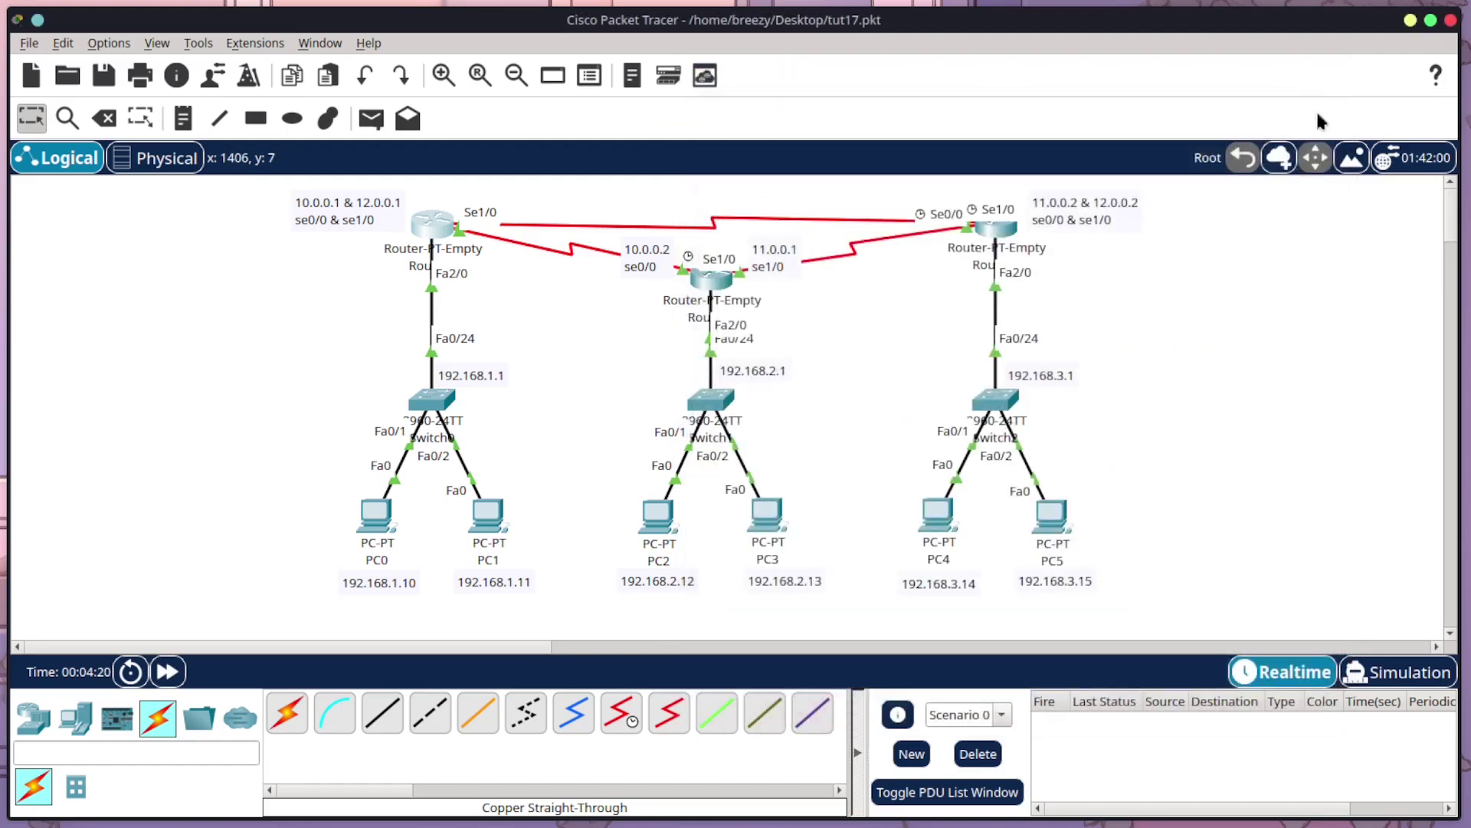
left_click(704, 284)
left_click_drag(356, 27, 991, 123)
left_click(797, 146)
key("Return")
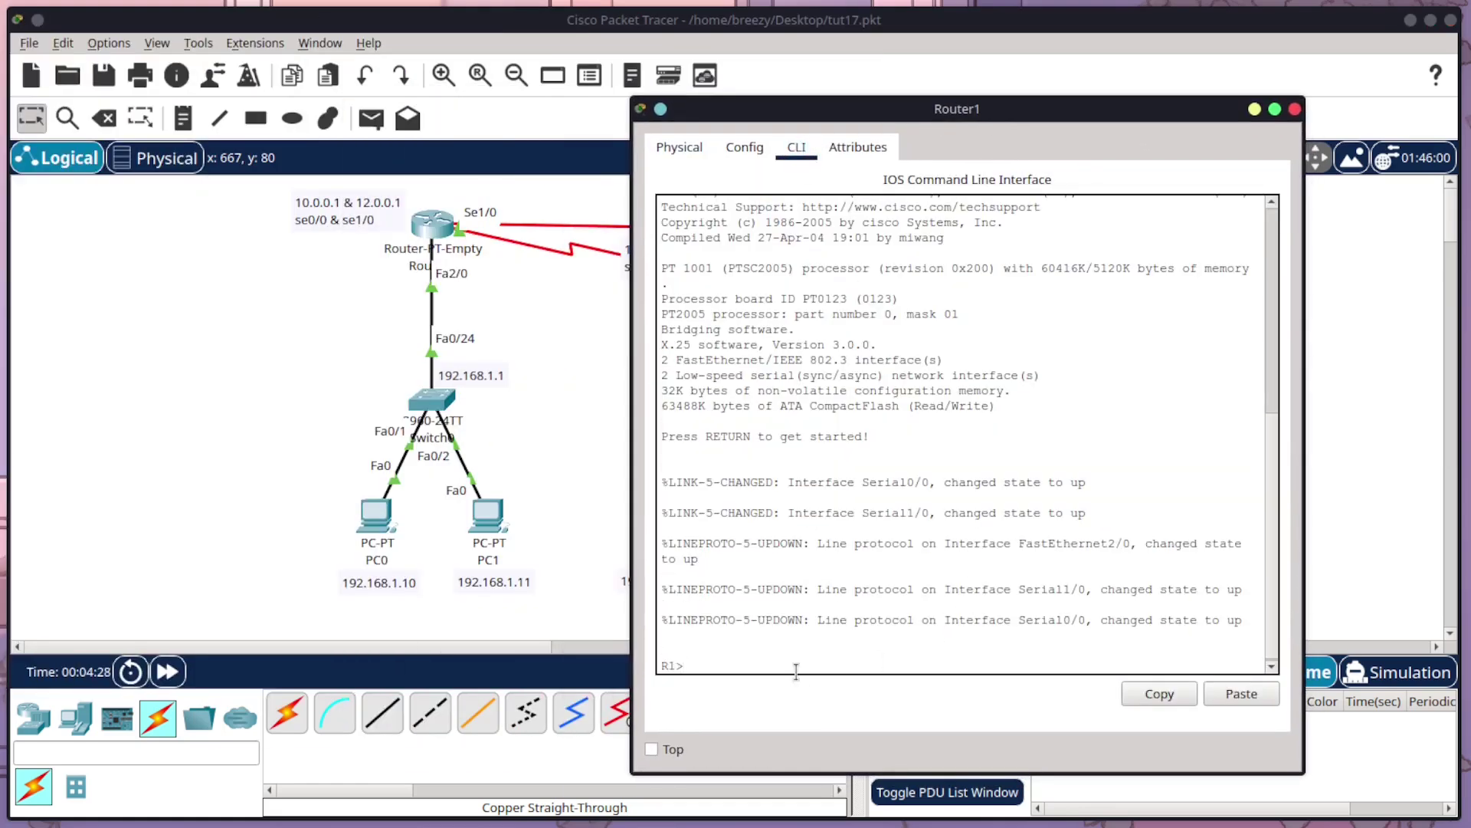
Run enable, conf t and router ospf 1 on Router1
type("enable")
key("Return")
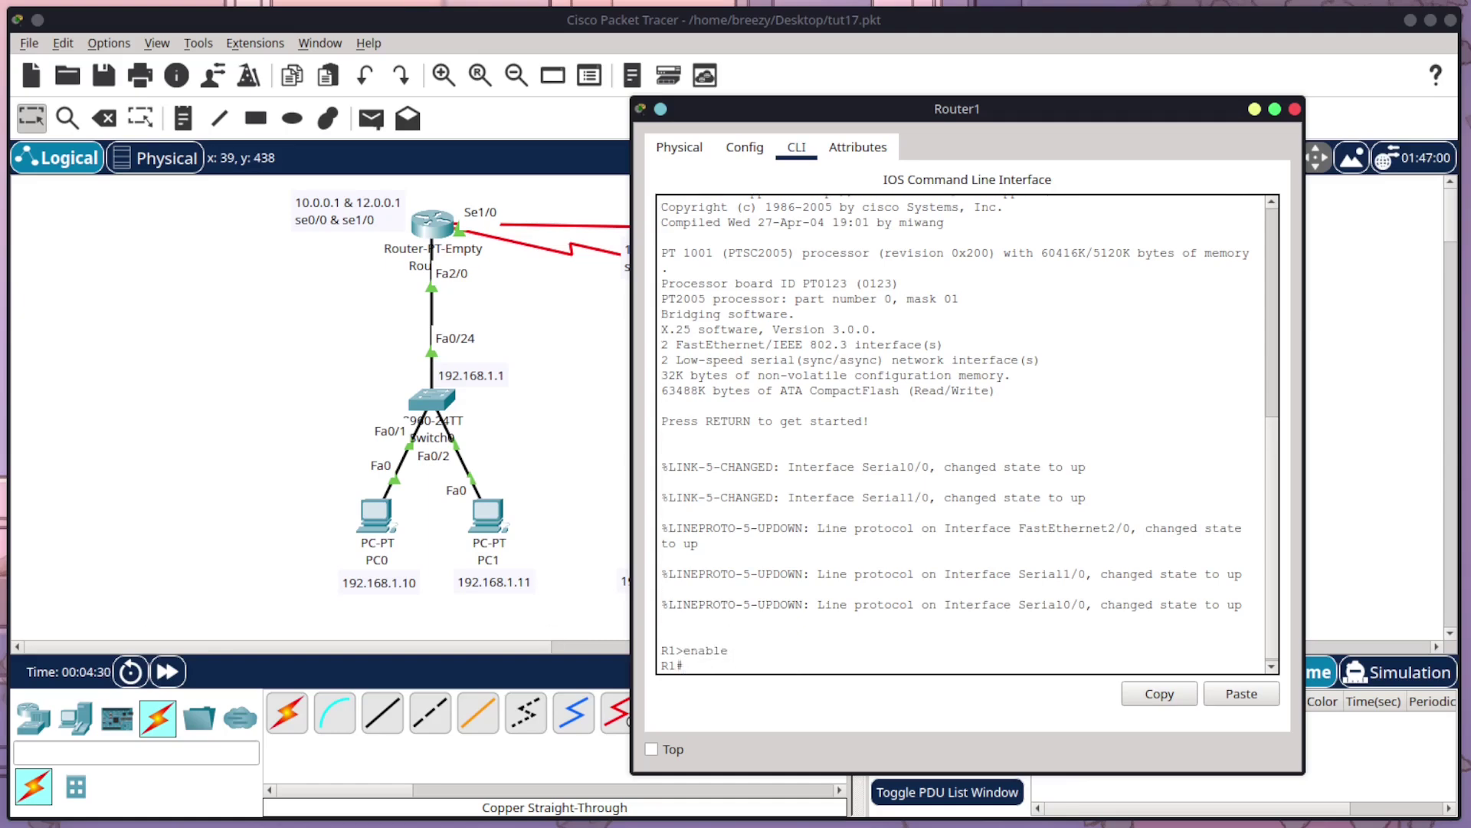
type("conf t")
key("Return")
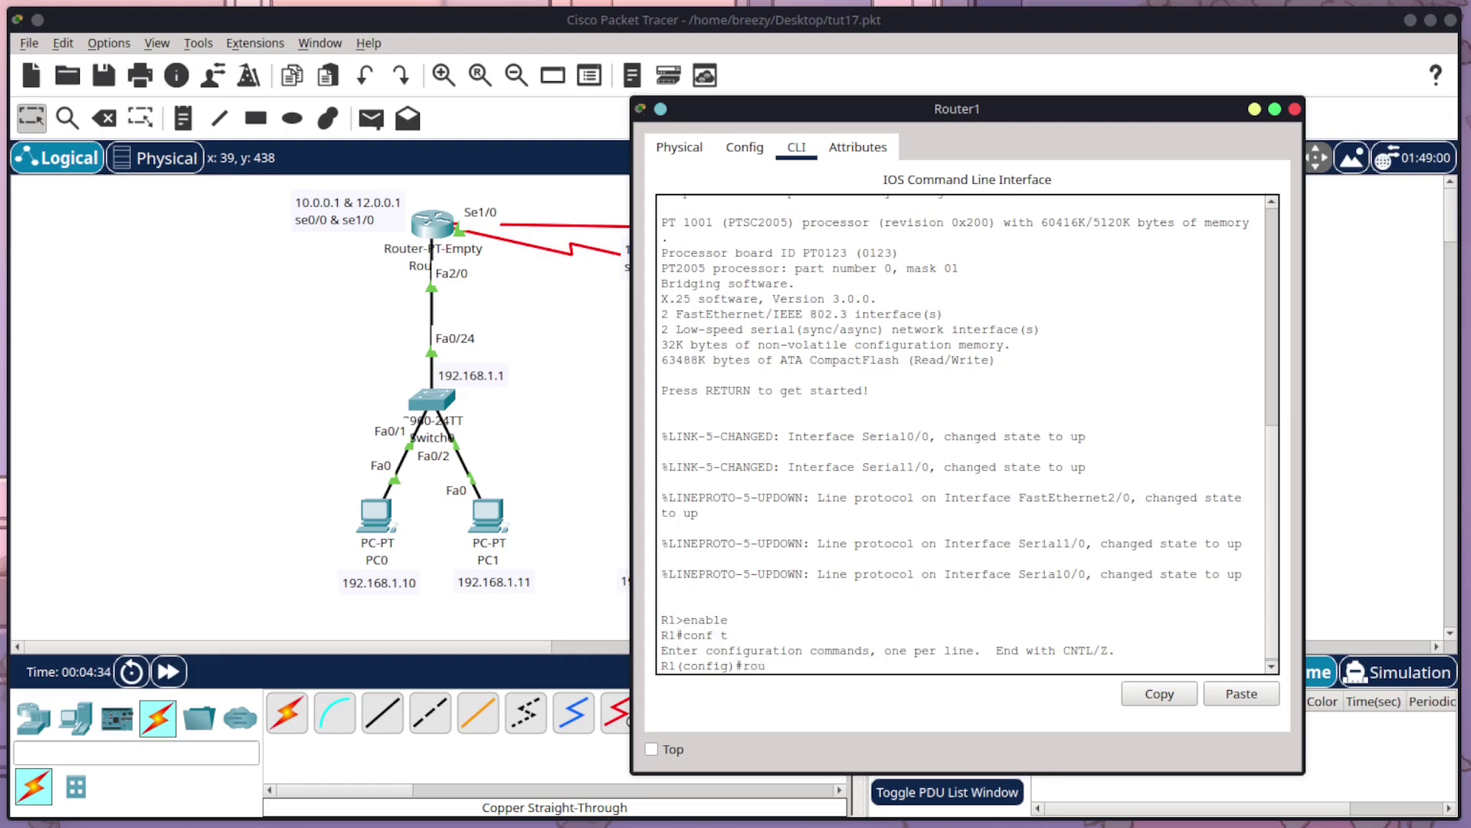
type("ospf ")
type("1")
key("Return")
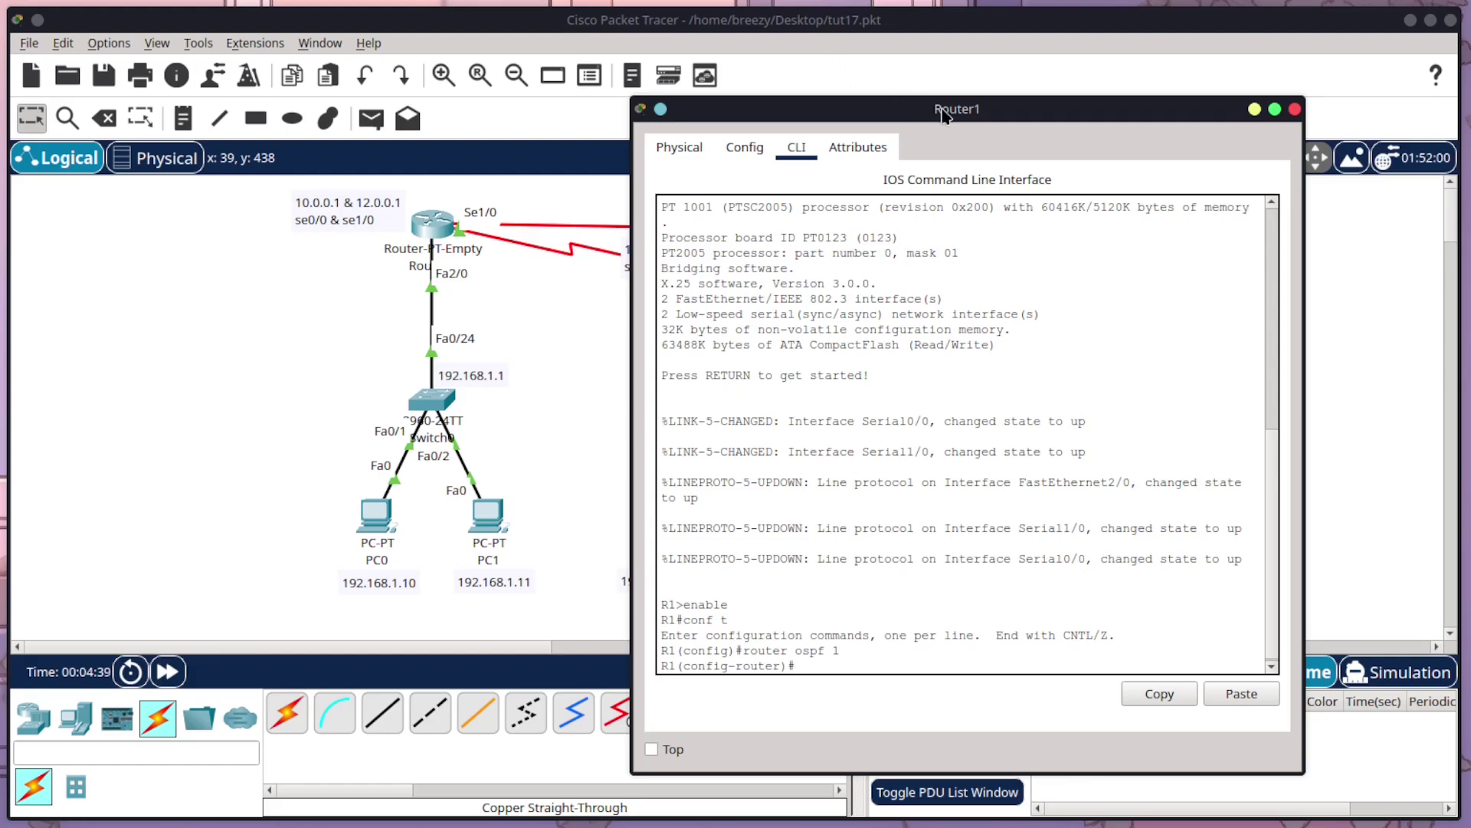
Enter network 192.168.2.0 0.0.0.255 area 0 on Router1
left_click_drag(936, 113, 264, 96)
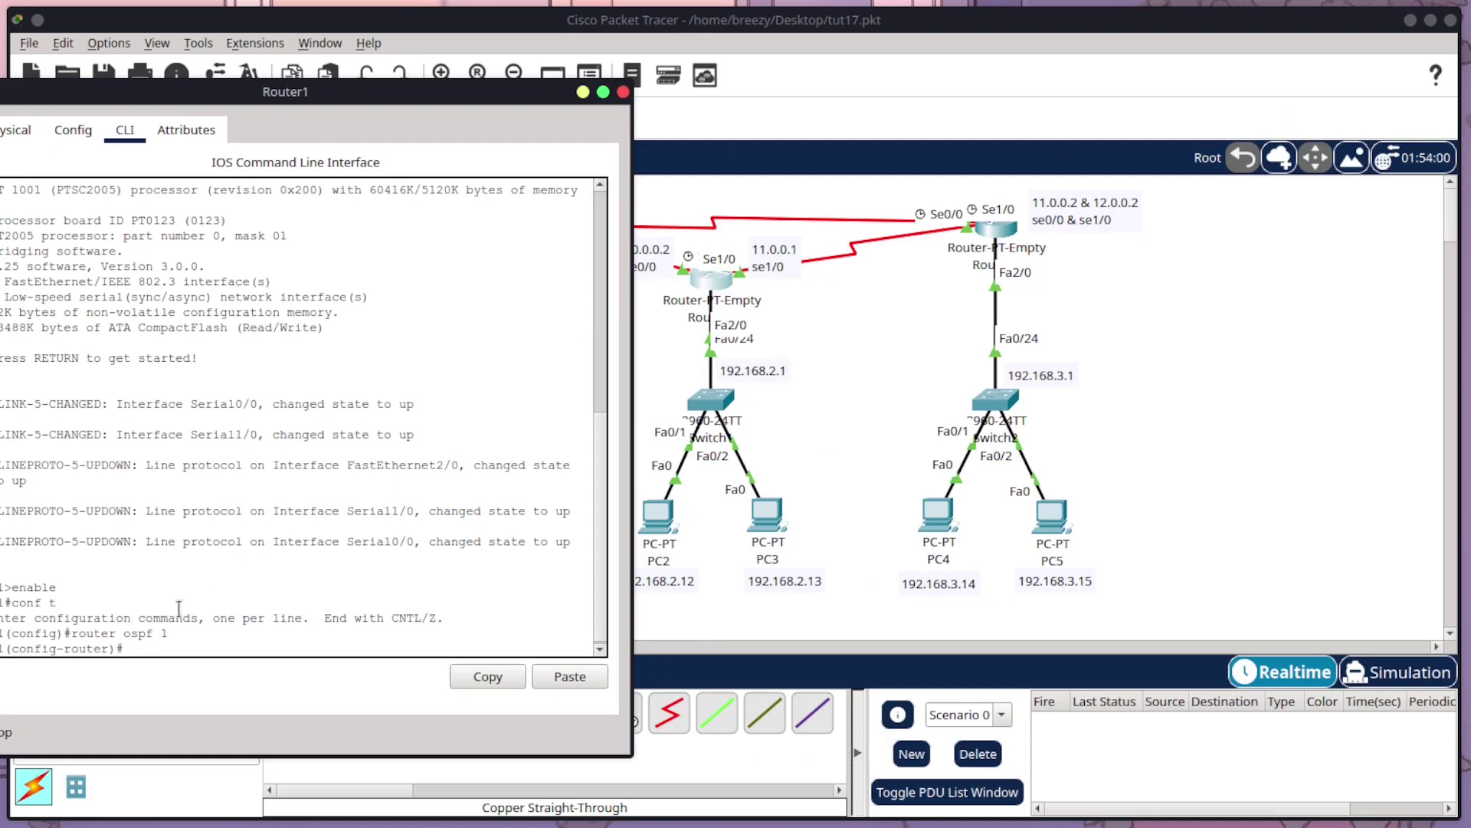
type("etwork")
left_click_drag(437, 115, 508, 106)
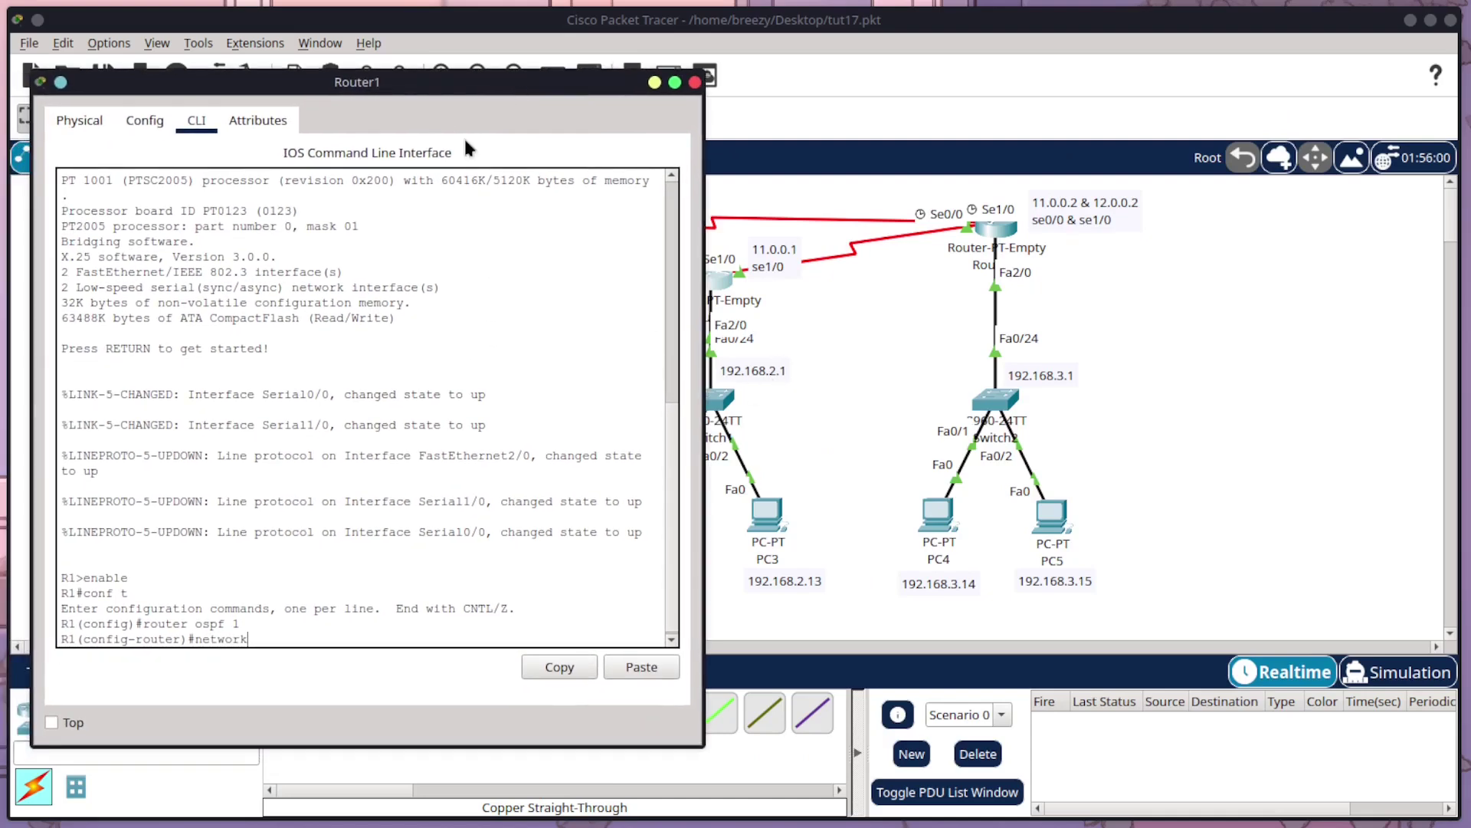
type("192.168.")
type("2.0 0.0.0.255 area 0")
key("Return")
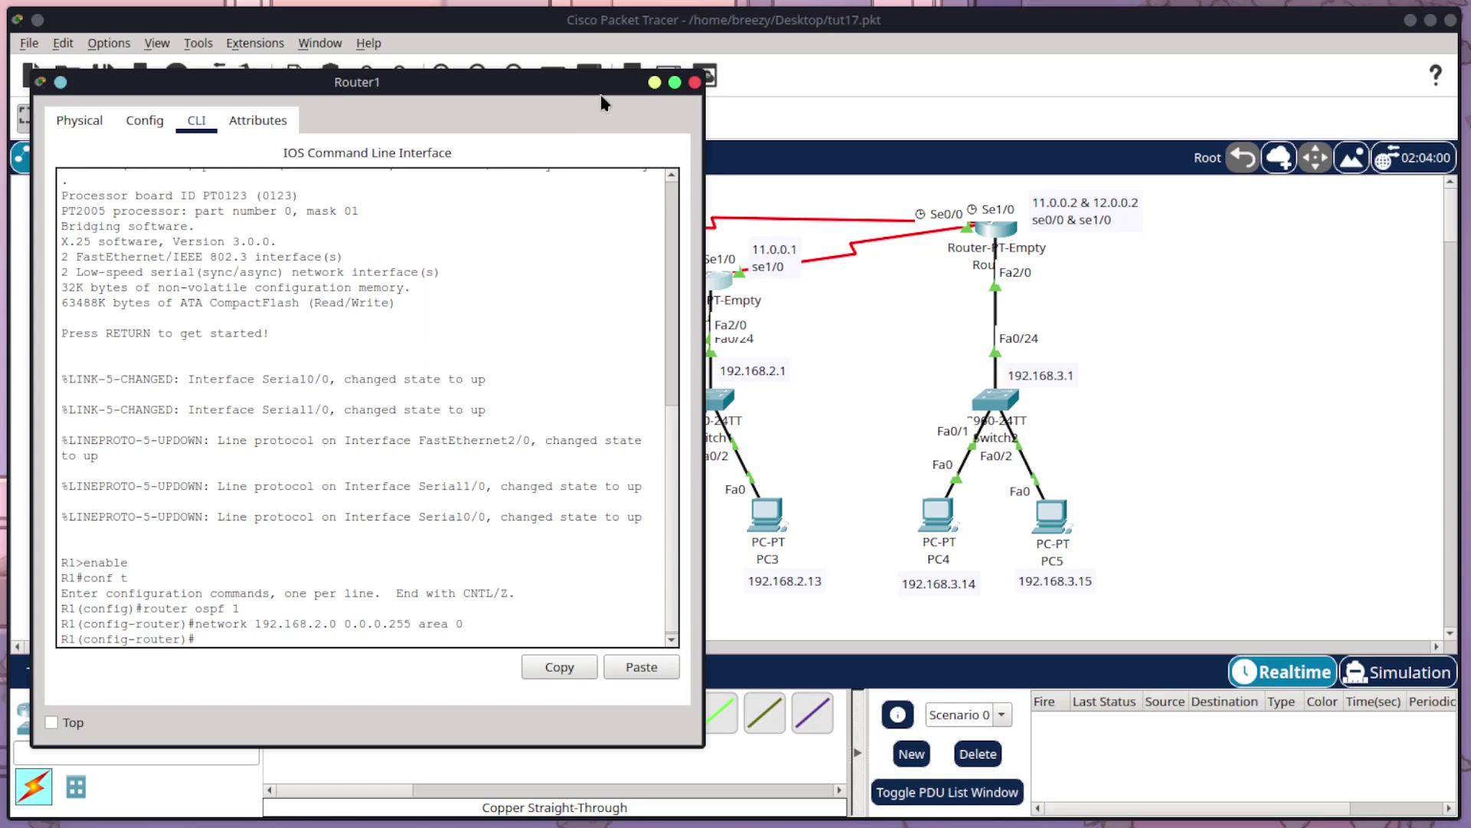
Add networks 10.0.0.0 and 11.0.0.0 with wildcard 0.255.255.255 to Router1's area 0
left_click_drag(530, 87, 897, 475)
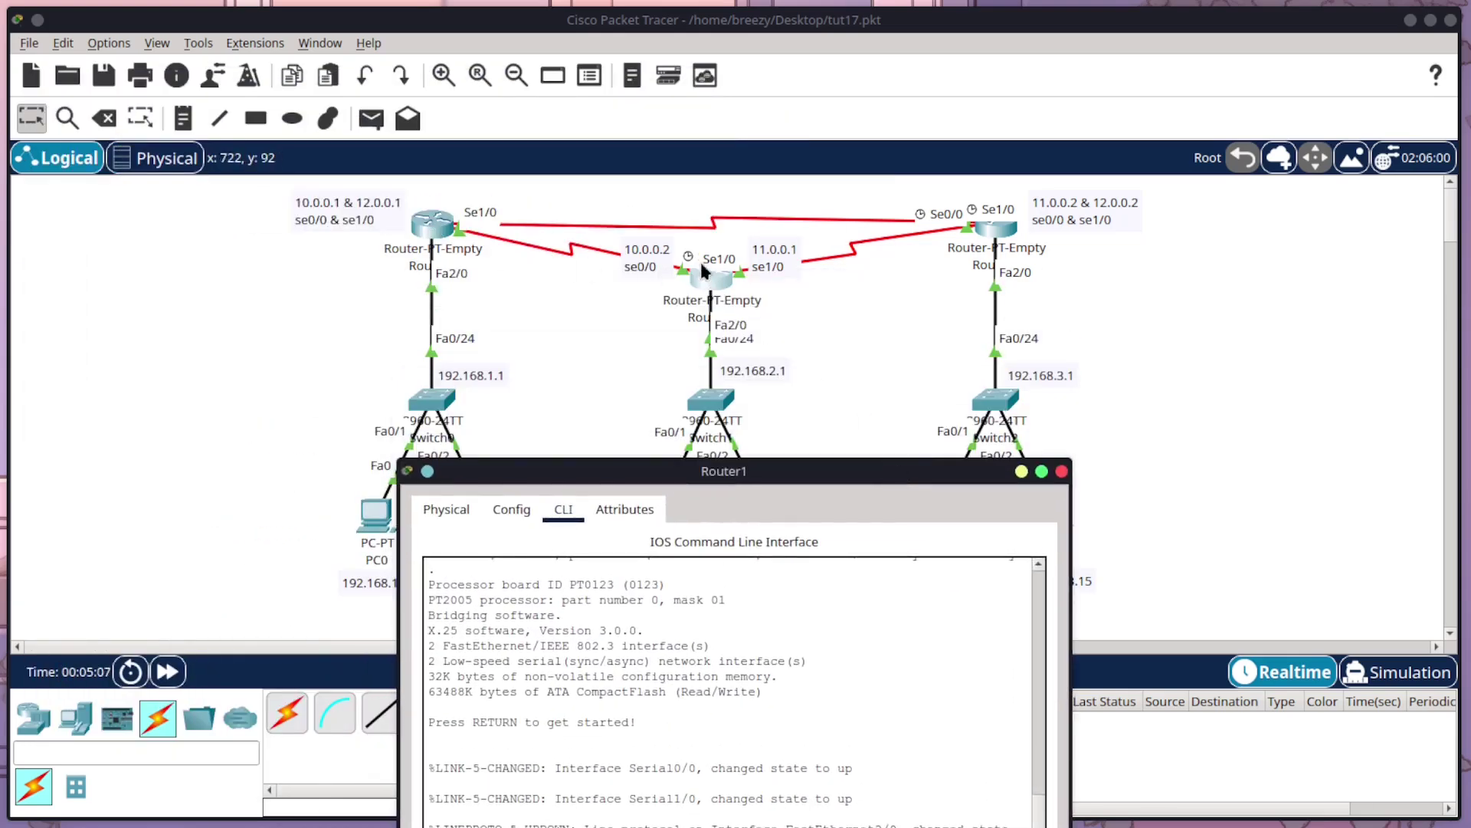
left_click_drag(757, 474, 983, 100)
type("etwork 10.0.")
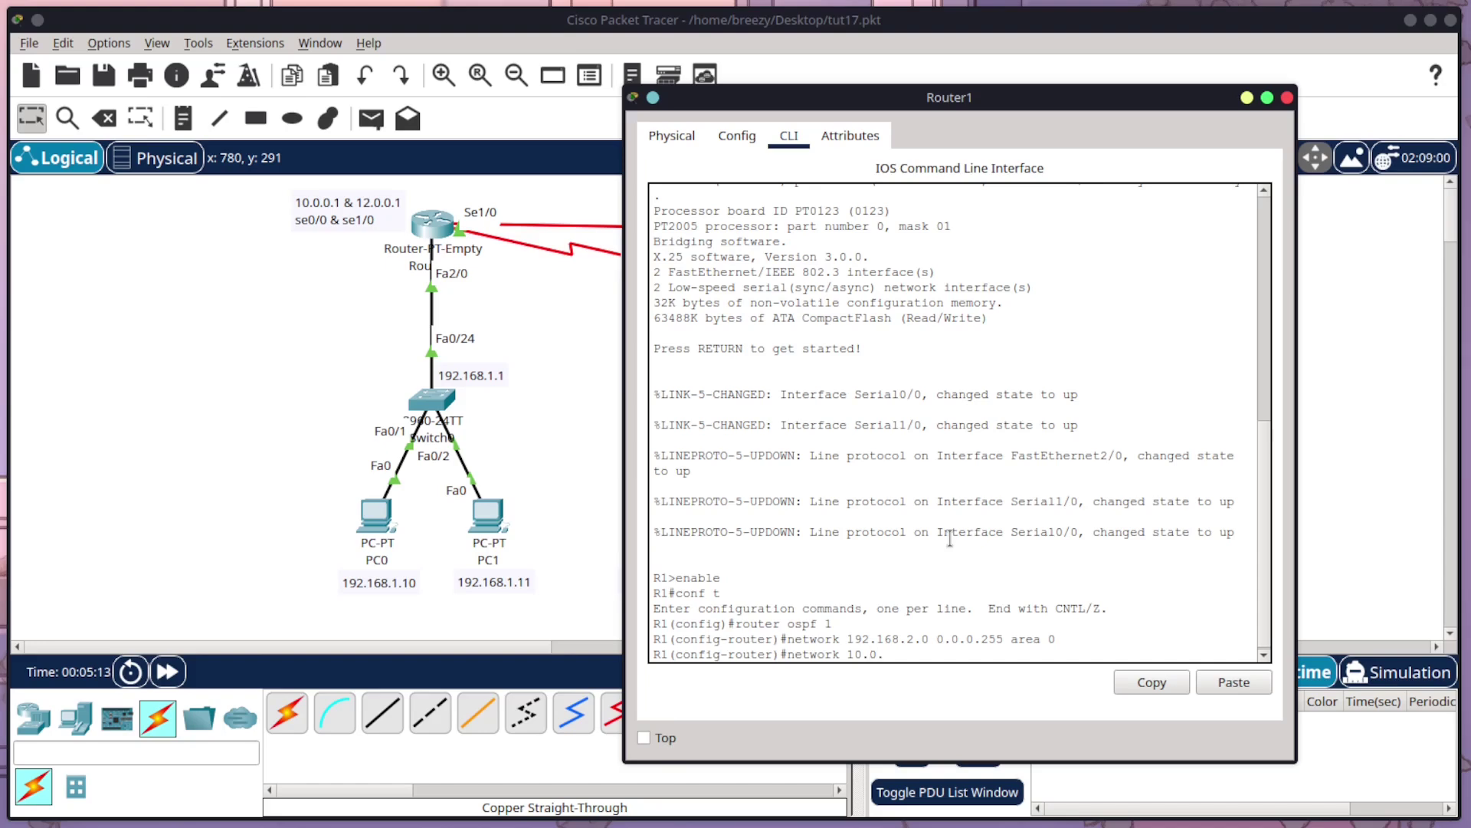
type("0.0 0.255.255.255 area 0")
key("Return")
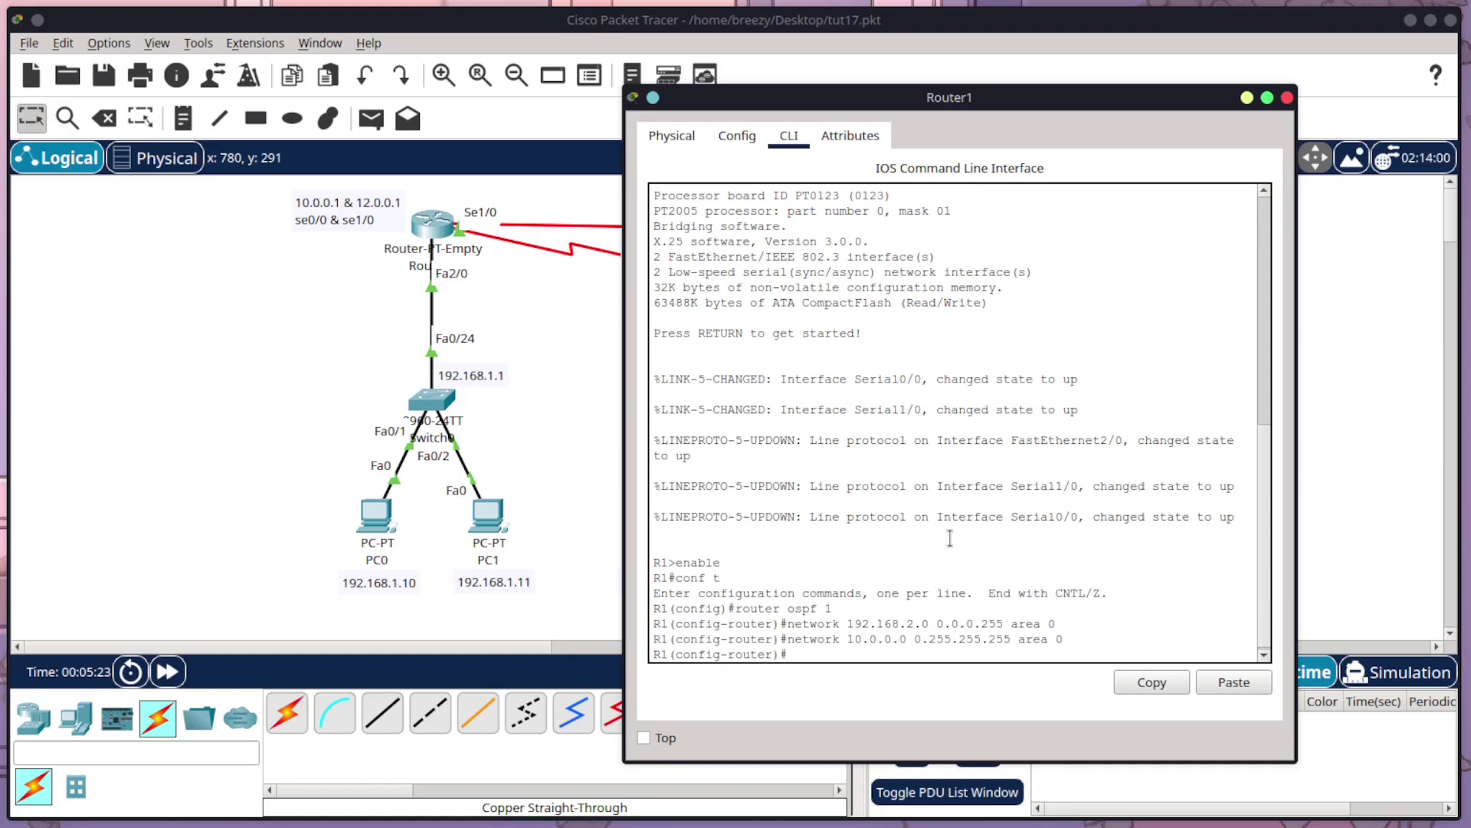
key("Up")
key("Left")
key("Left")
key("Left")
key("Left")
key("Left")
key("Left")
key("Left")
key("Left")
key("Left")
key("Left")
key("Left")
key("Left")
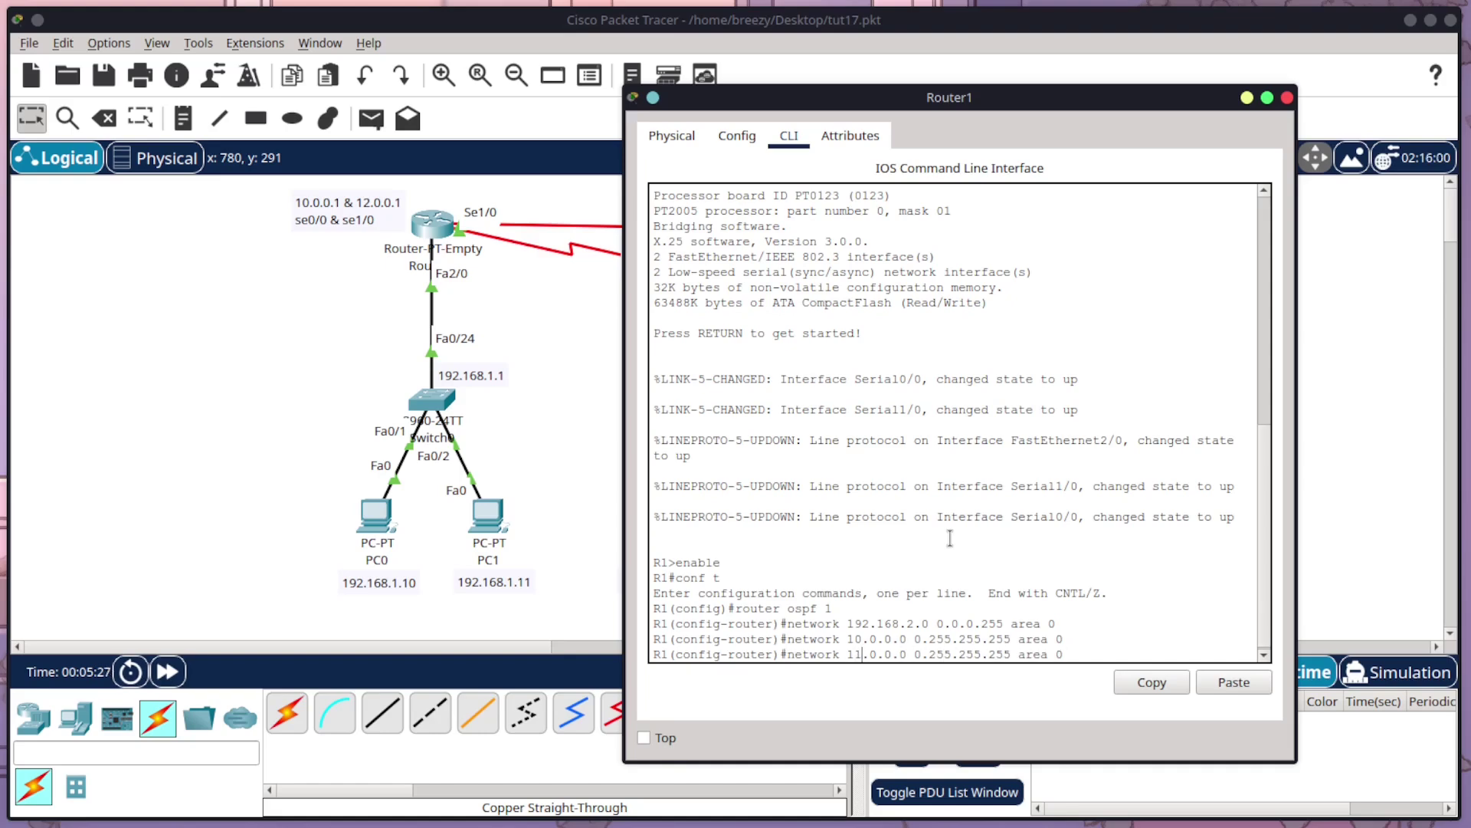
left_click_drag(864, 654, 846, 645)
left_click(863, 651)
key("Return")
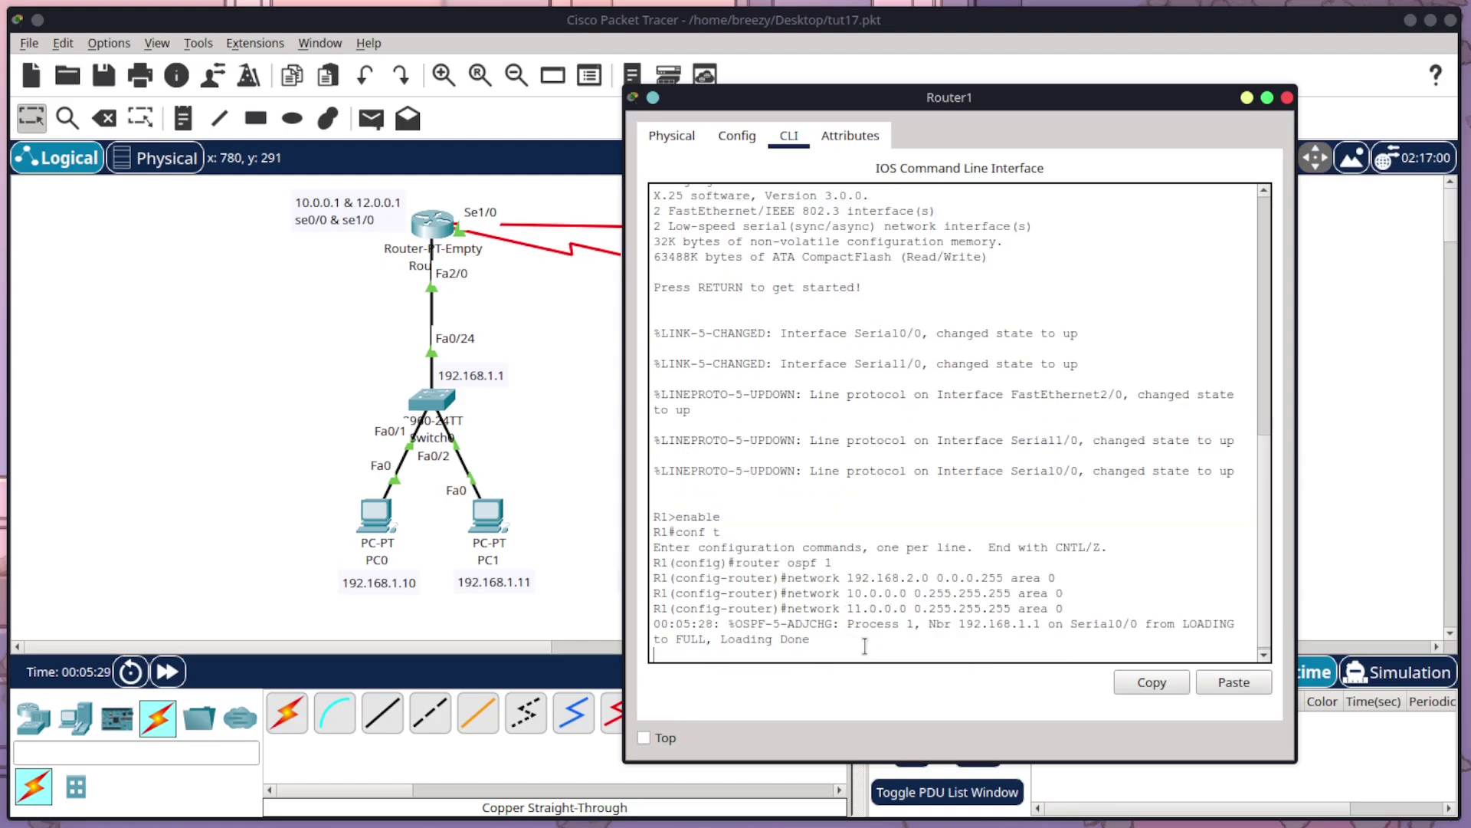
key("Return")
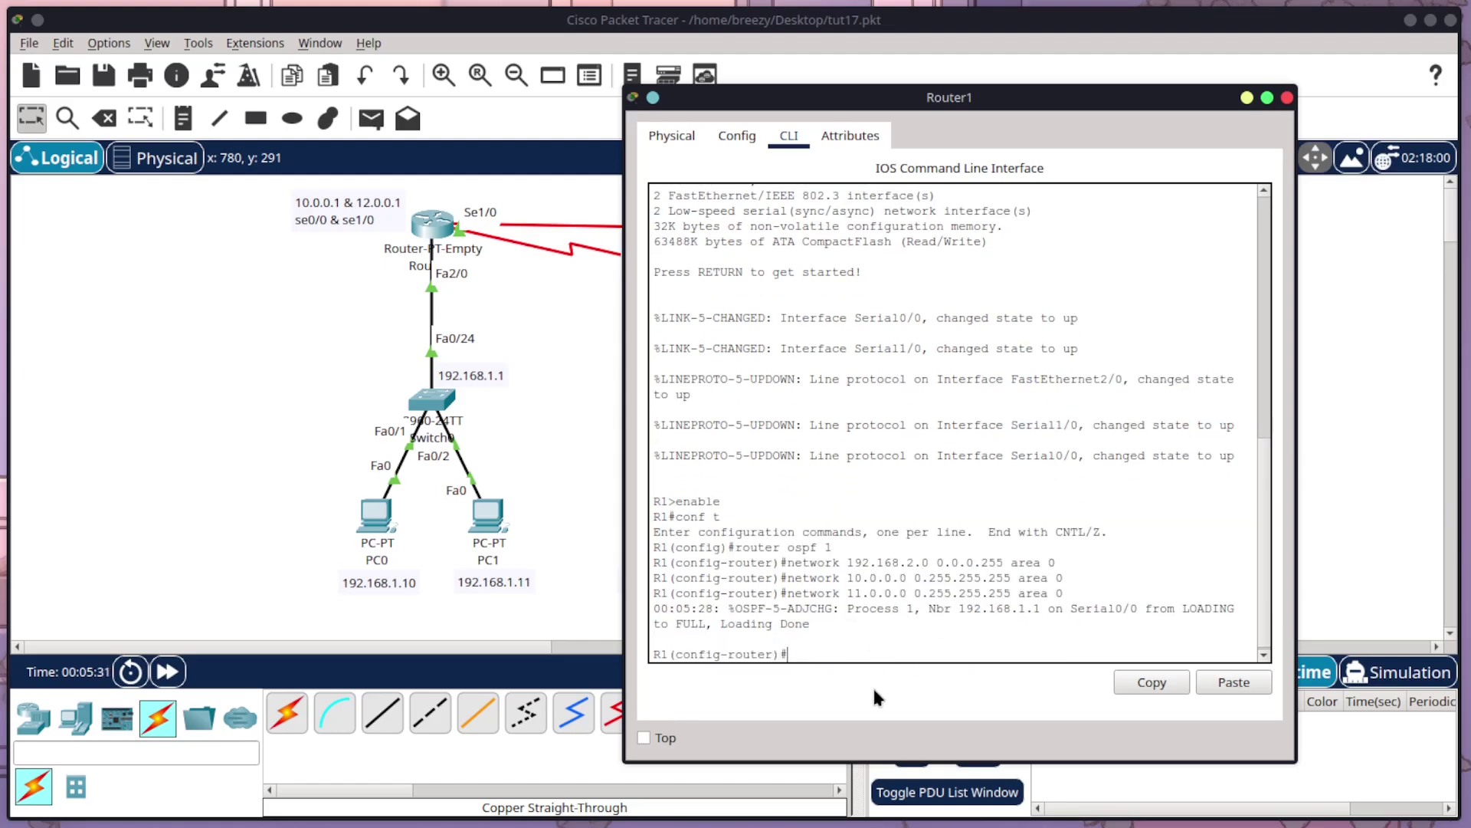
Exit configuration mode, save Router1's config with write memory, and close its window
type("exit")
key("Return")
type("exit")
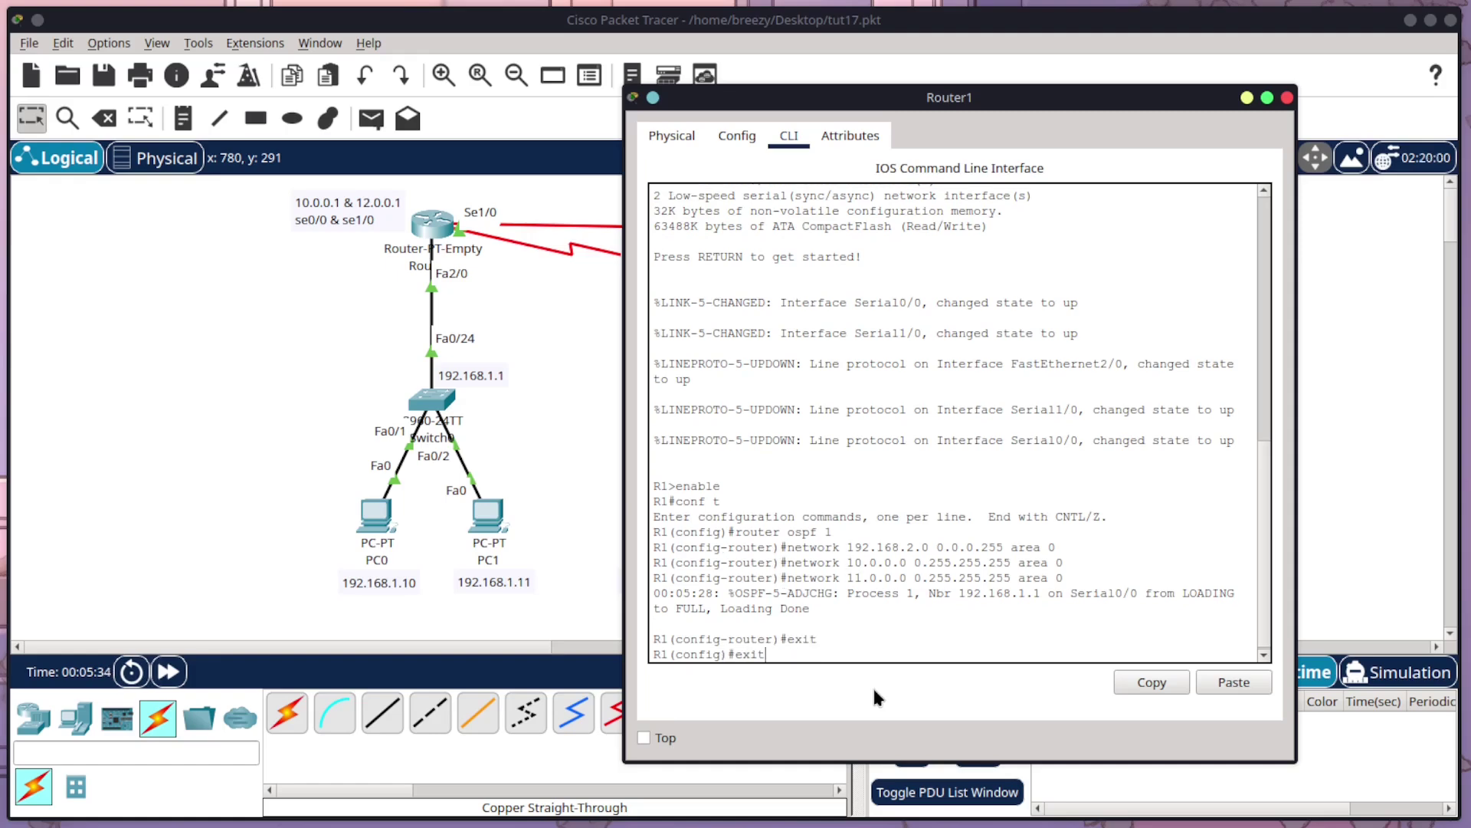
key("Return")
type("write me")
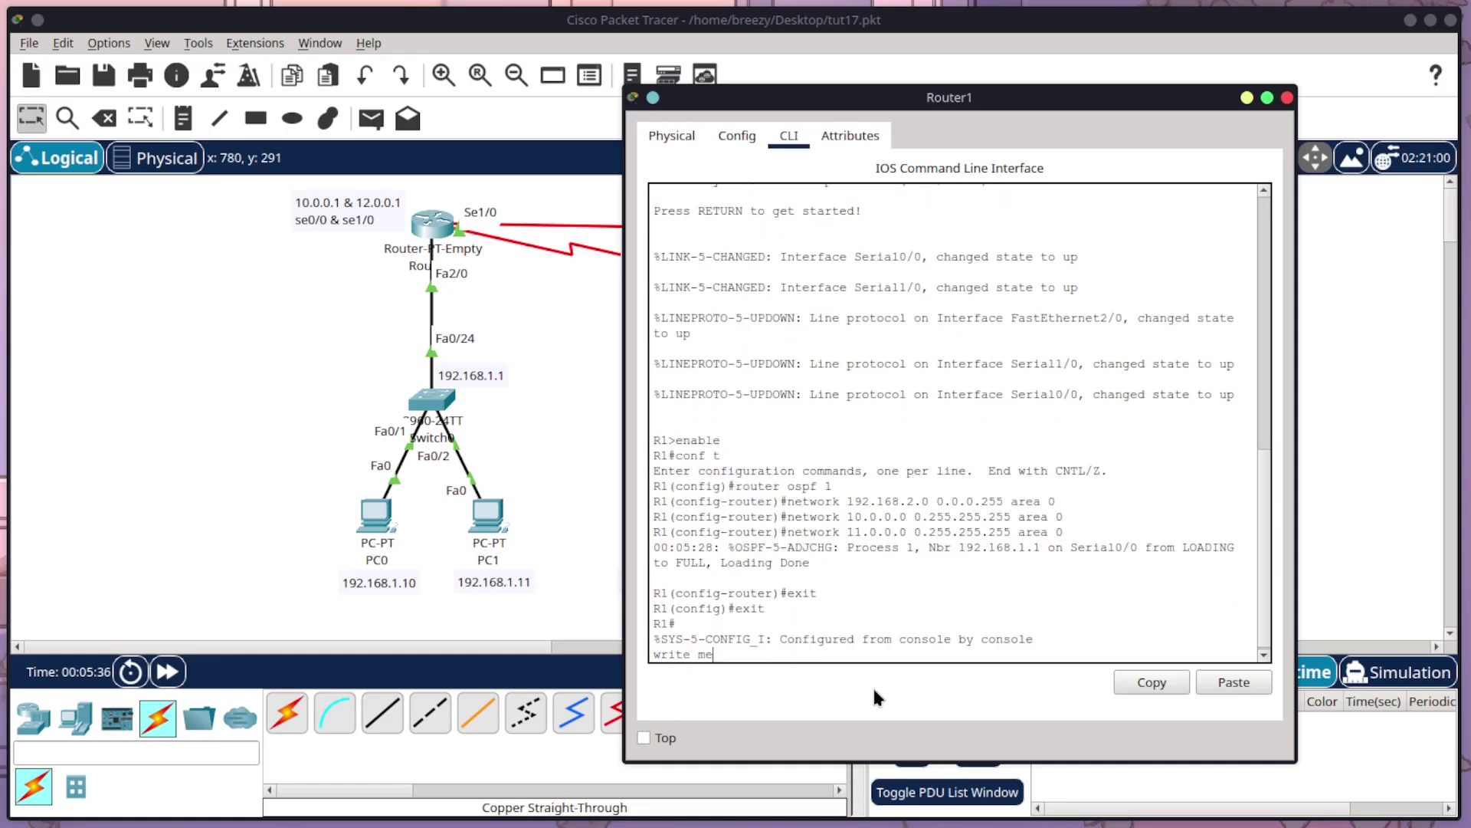
type("mory")
key("Return")
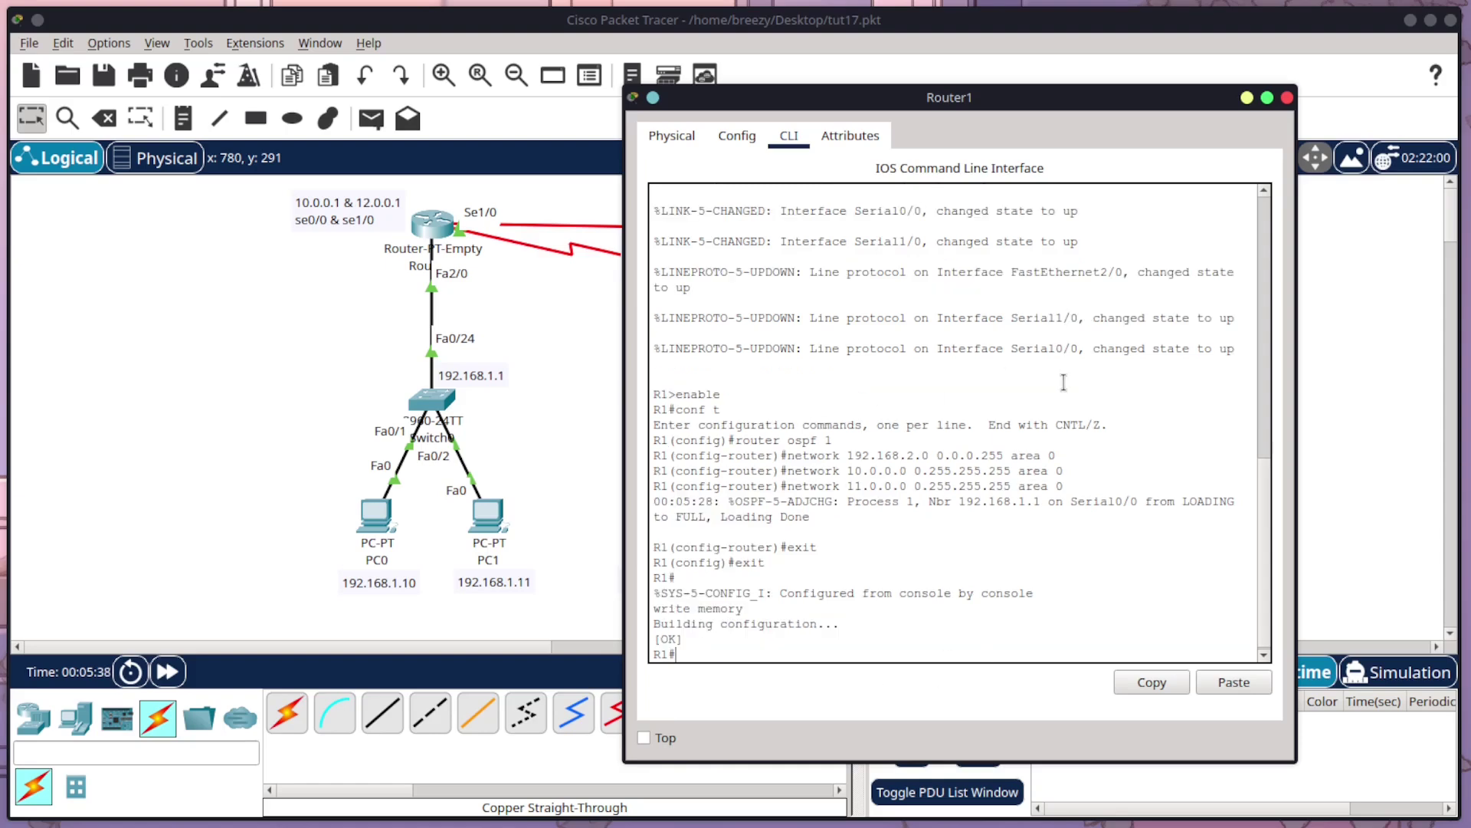
left_click(1288, 97)
Open Router2's CLI console
left_click(996, 230)
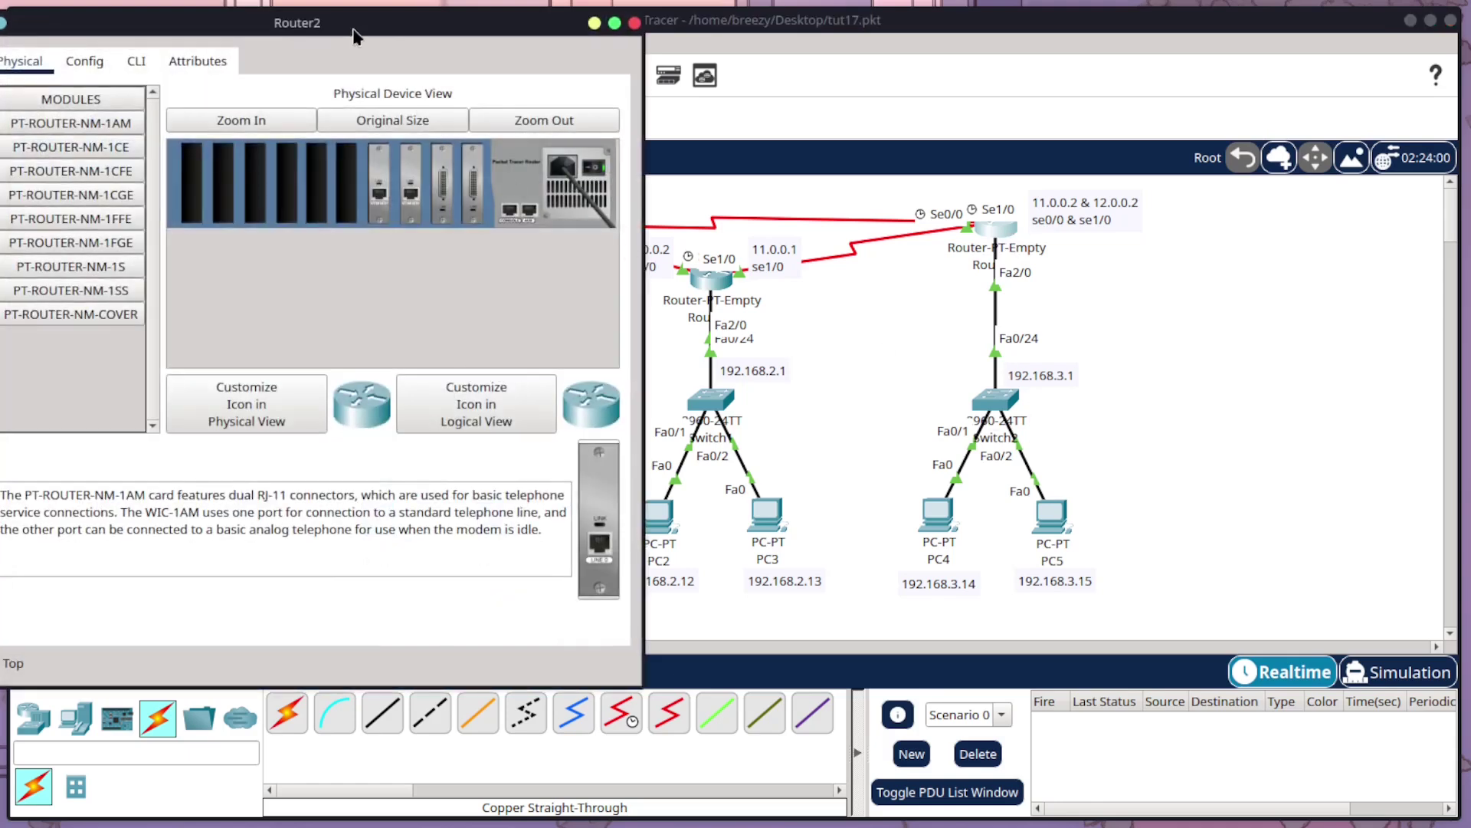
left_click_drag(348, 31, 602, 94)
left_click(390, 124)
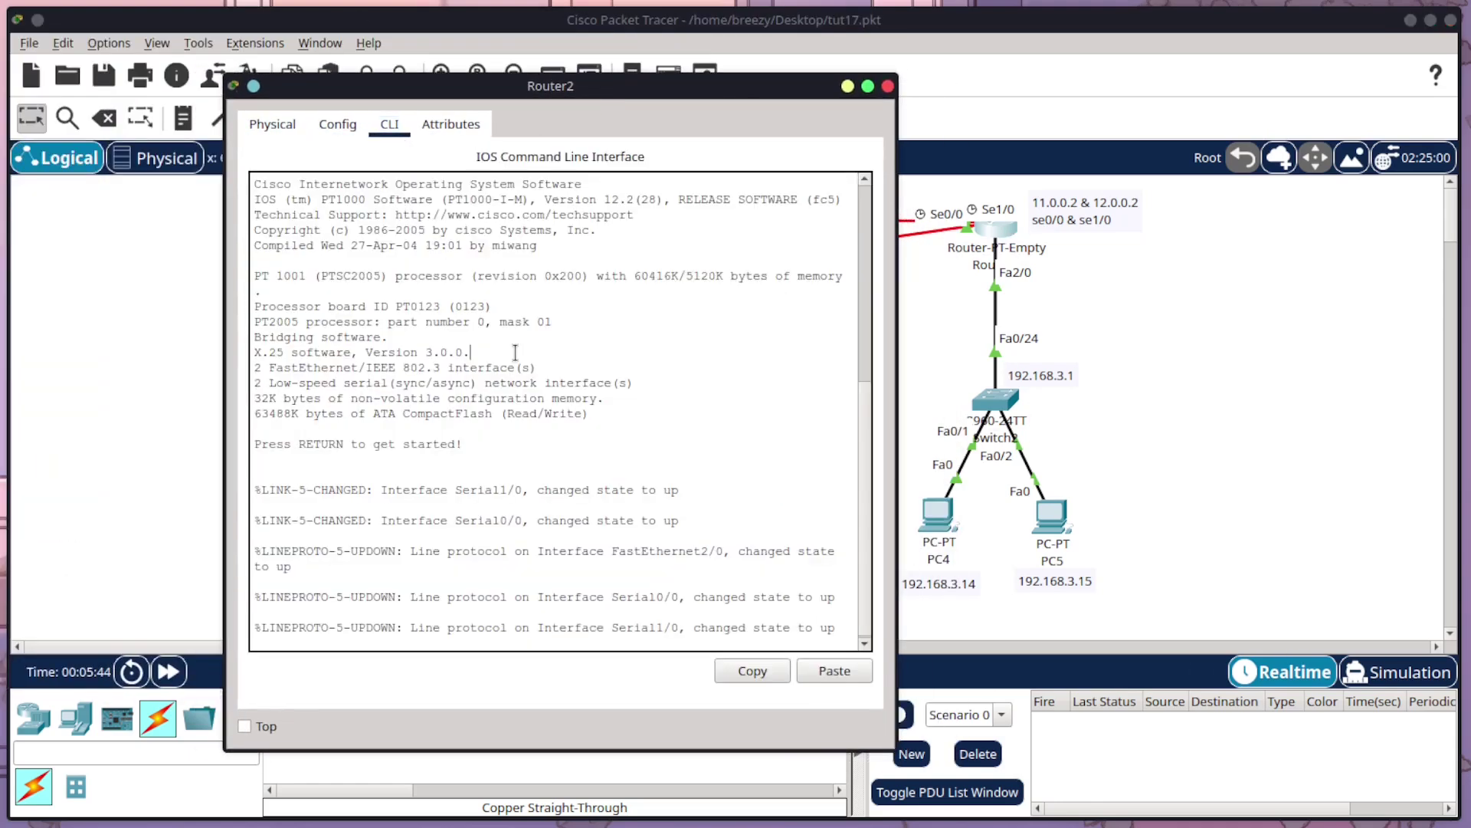
Run enable, conf t, router ospf 1, then network 192.168.3.0 0.0.0.255 area 0
type("enable")
key("Return")
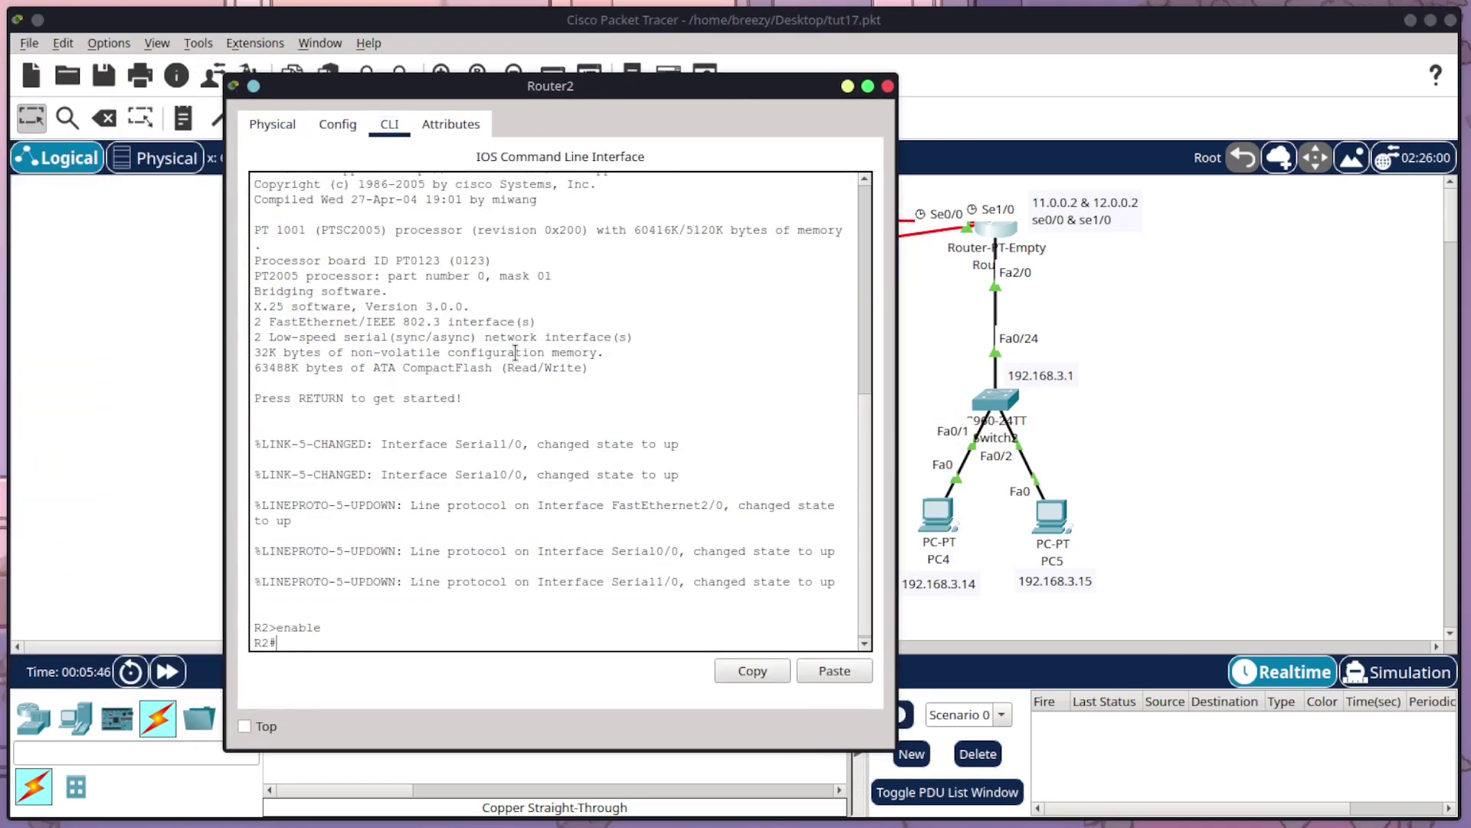
type("conf t")
key("Return")
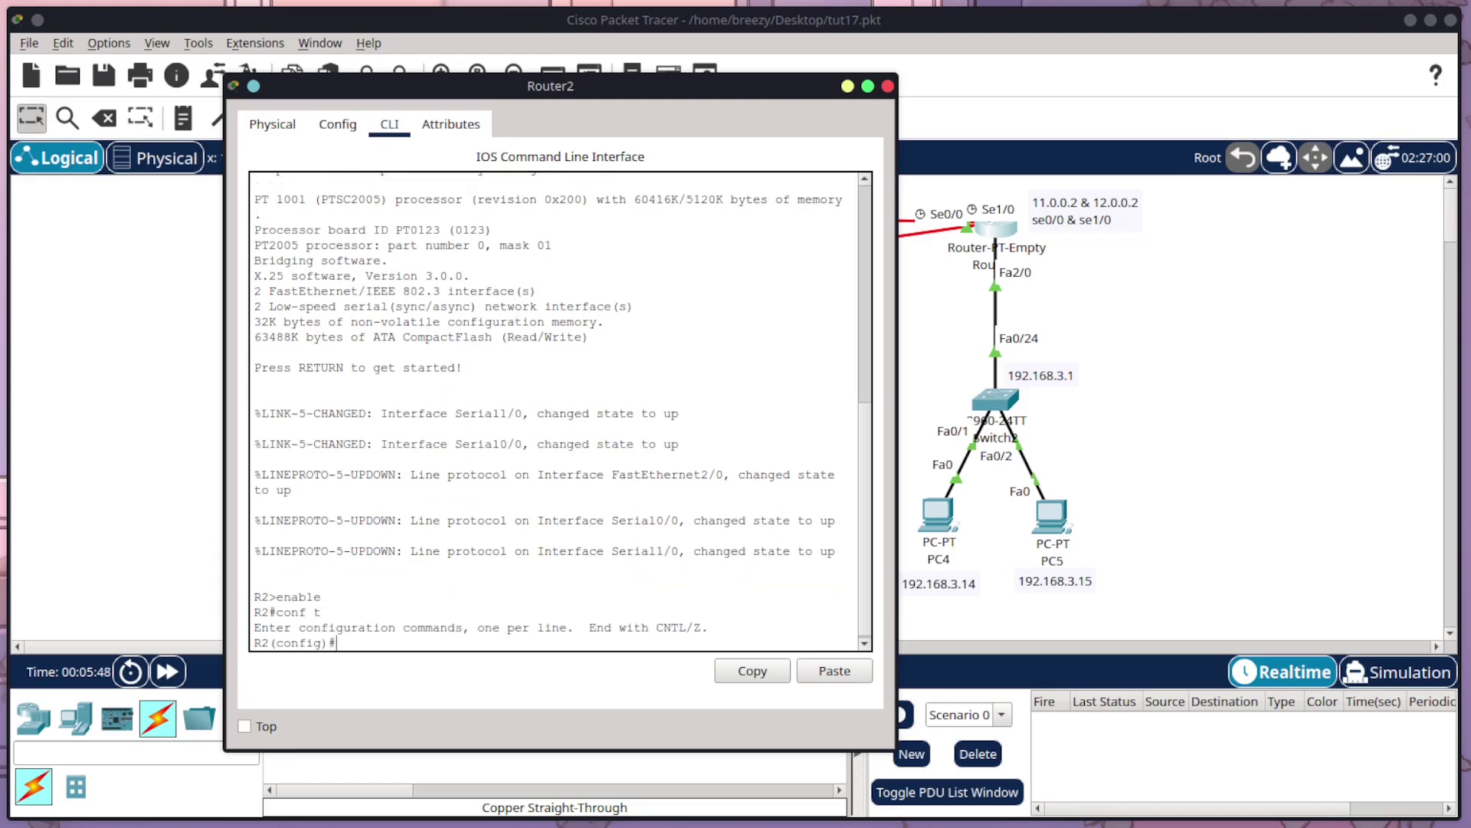
type("router ospf 1")
key("Return")
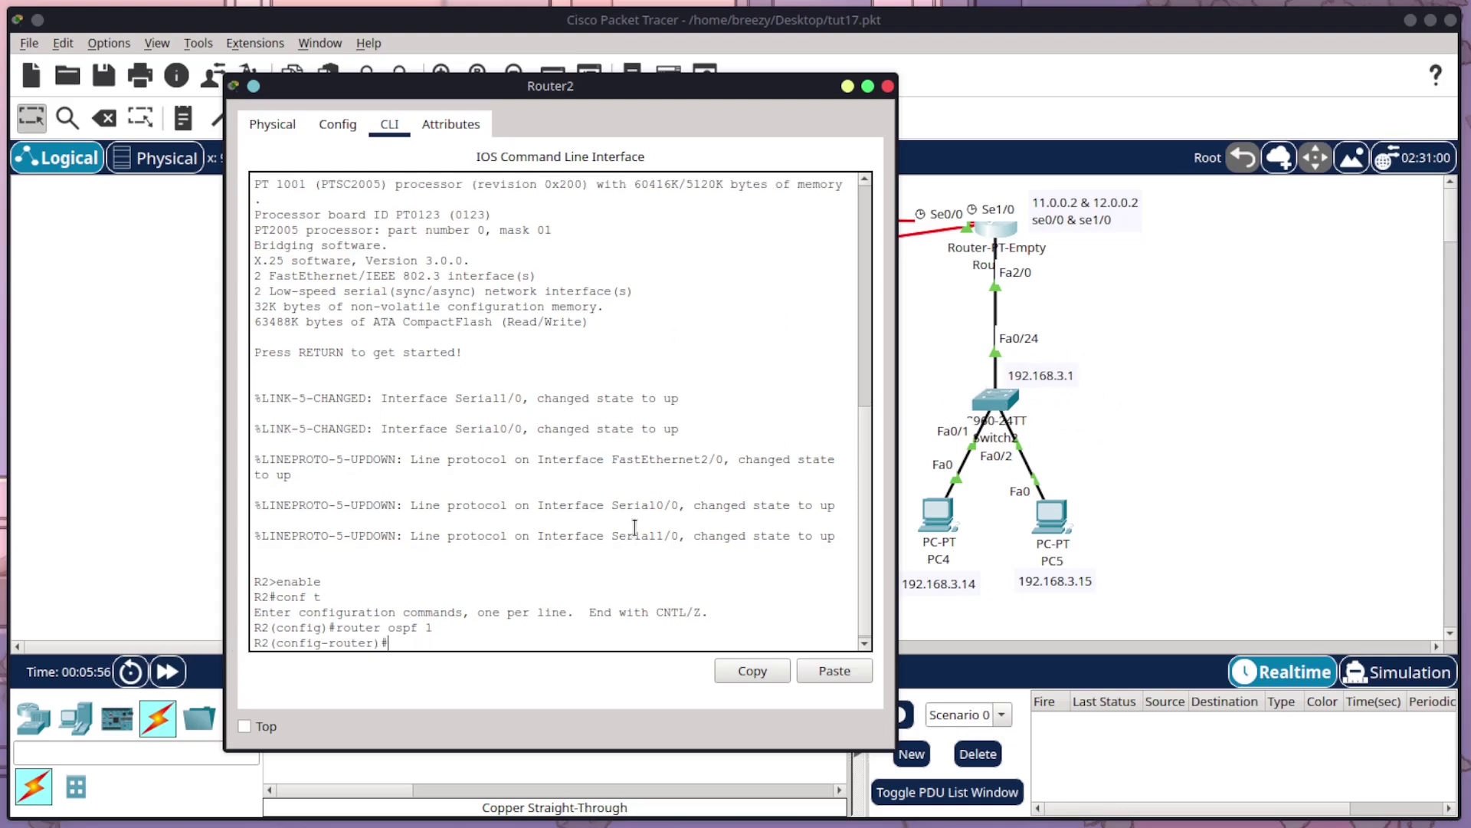
type("network 192.168.")
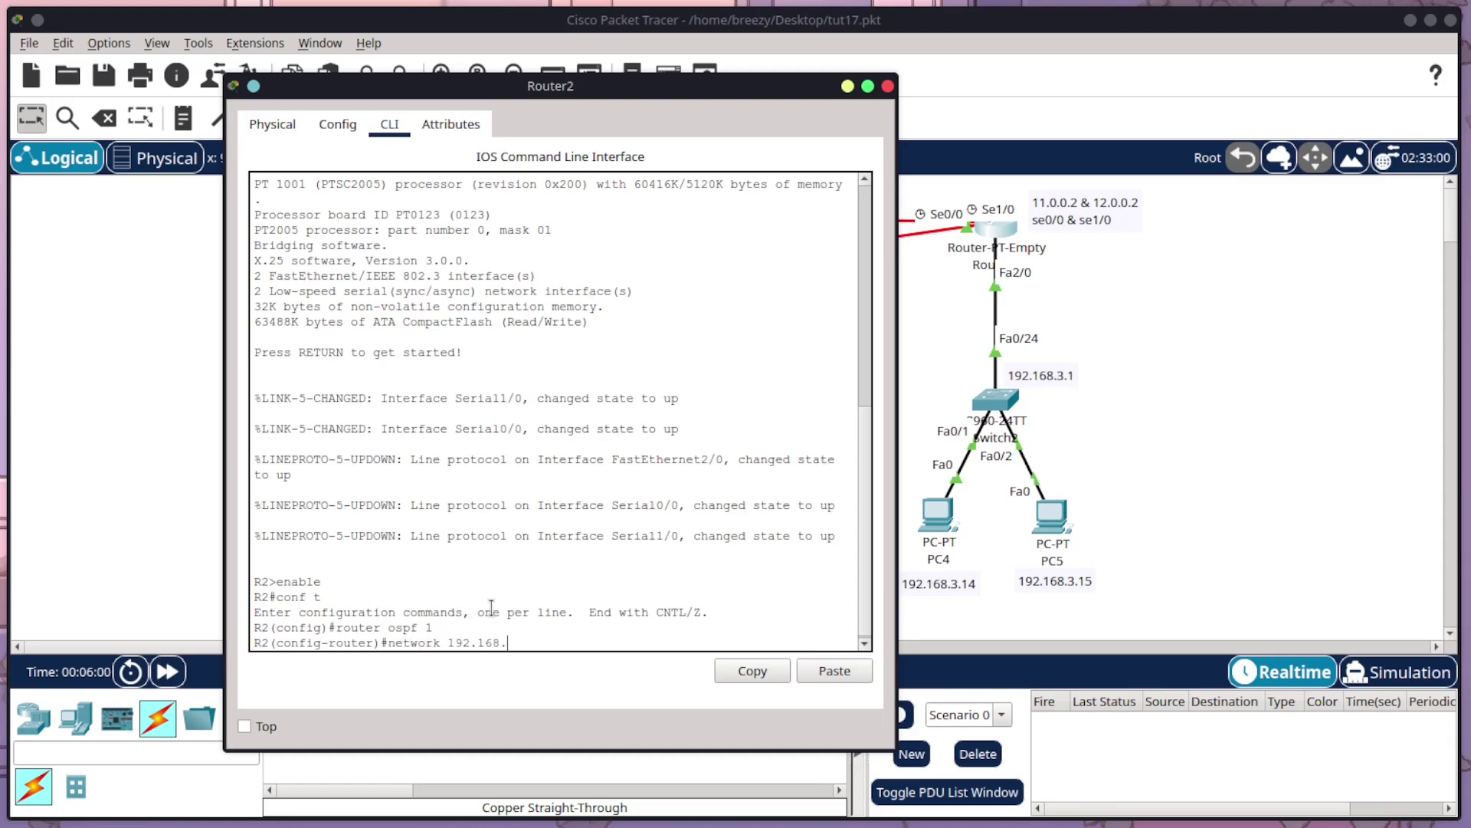
type("3.0 0.0.0.255 area 0")
key("Return")
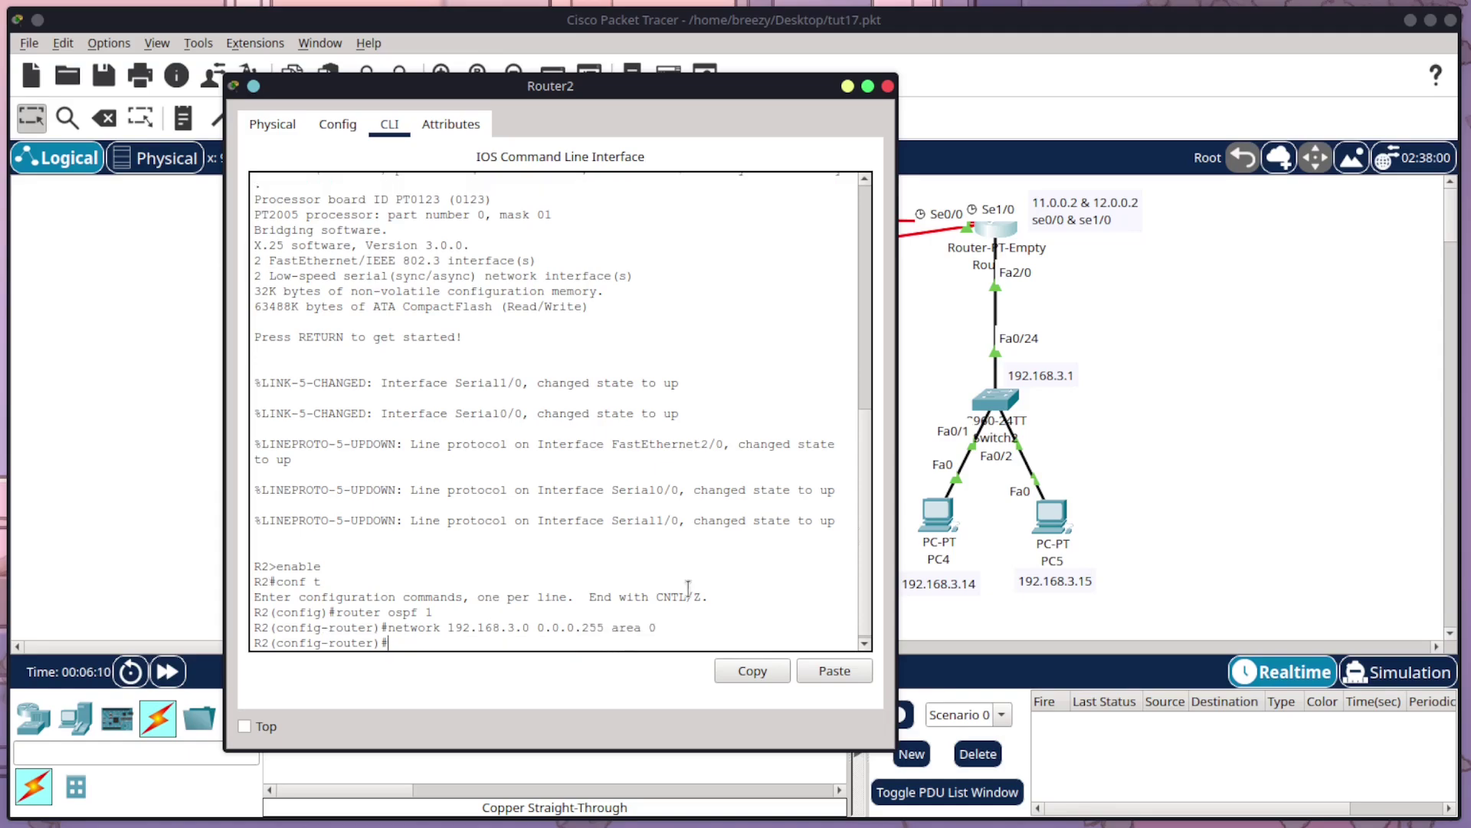
Add network 11.0.0.0 0.255.255.255 area 0 to Router2's OSPF
left_click_drag(774, 86, 878, 407)
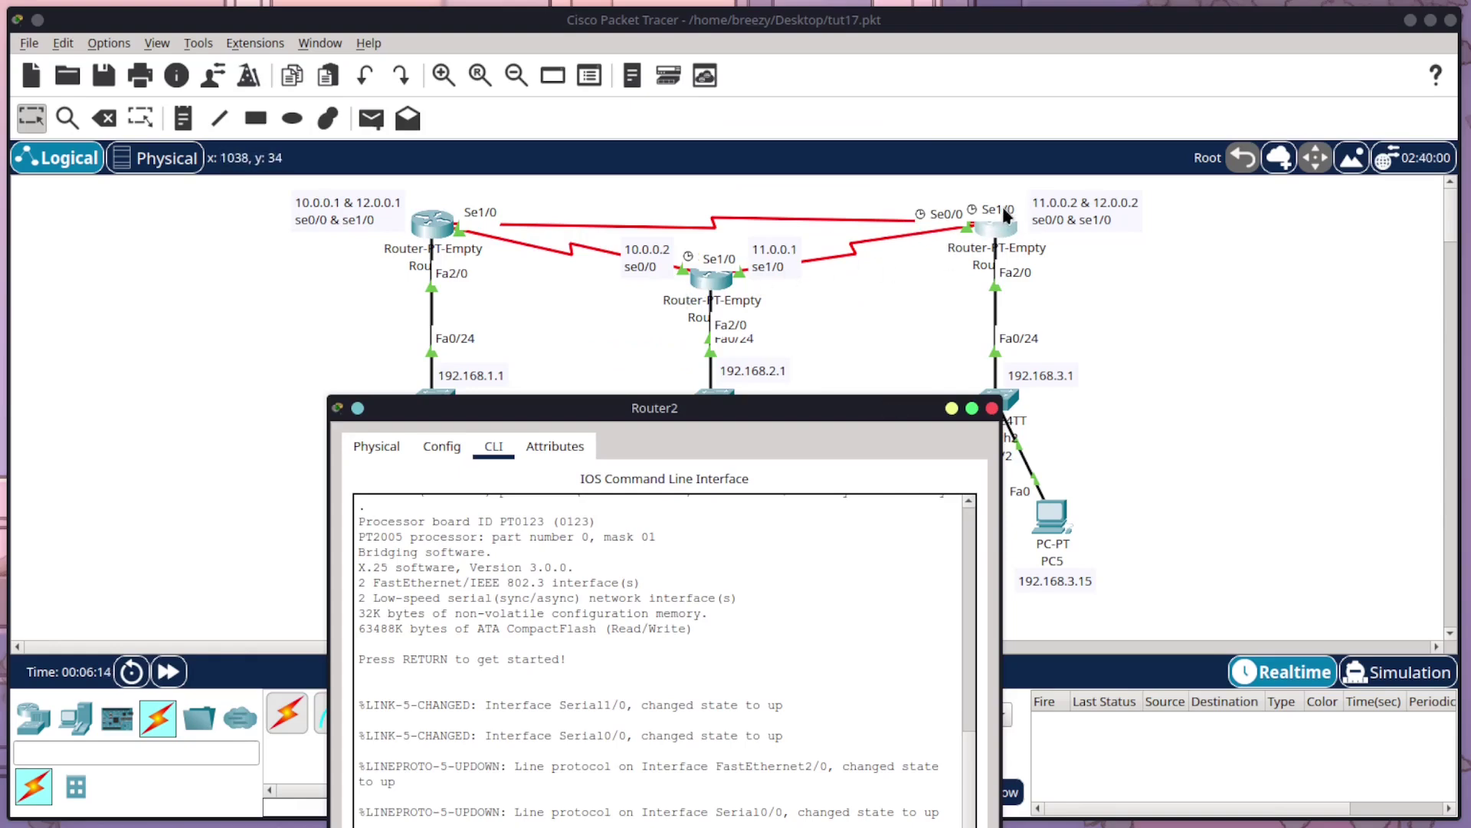
left_click_drag(558, 412, 575, 121)
type("network 11.0.")
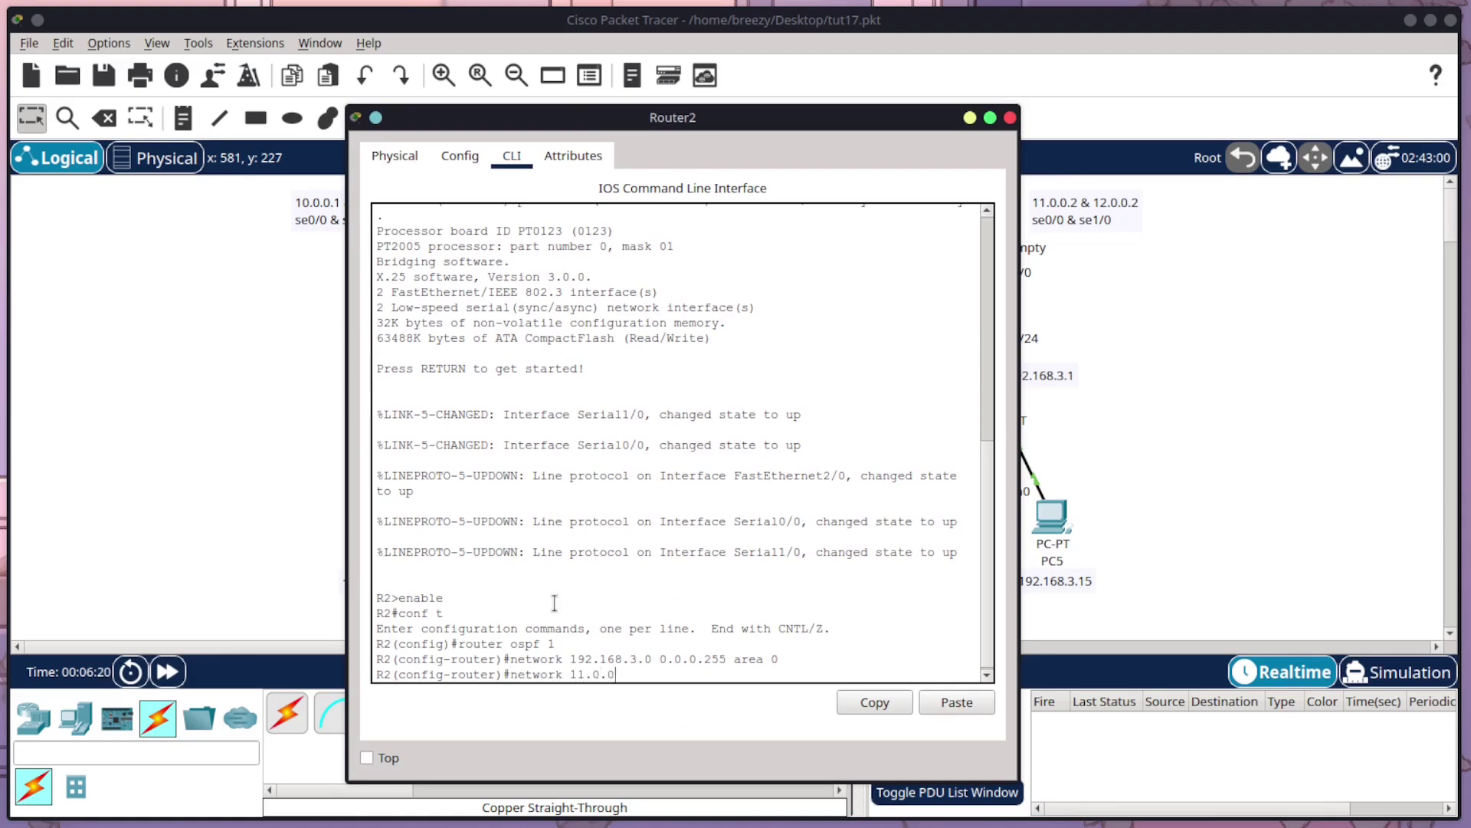
type("0.0 0.255.255.255 area 0")
key("Return")
Re-enter router ospf 1 and add network 12.0.0.0 0.255.255.255 area 0
key("Up")
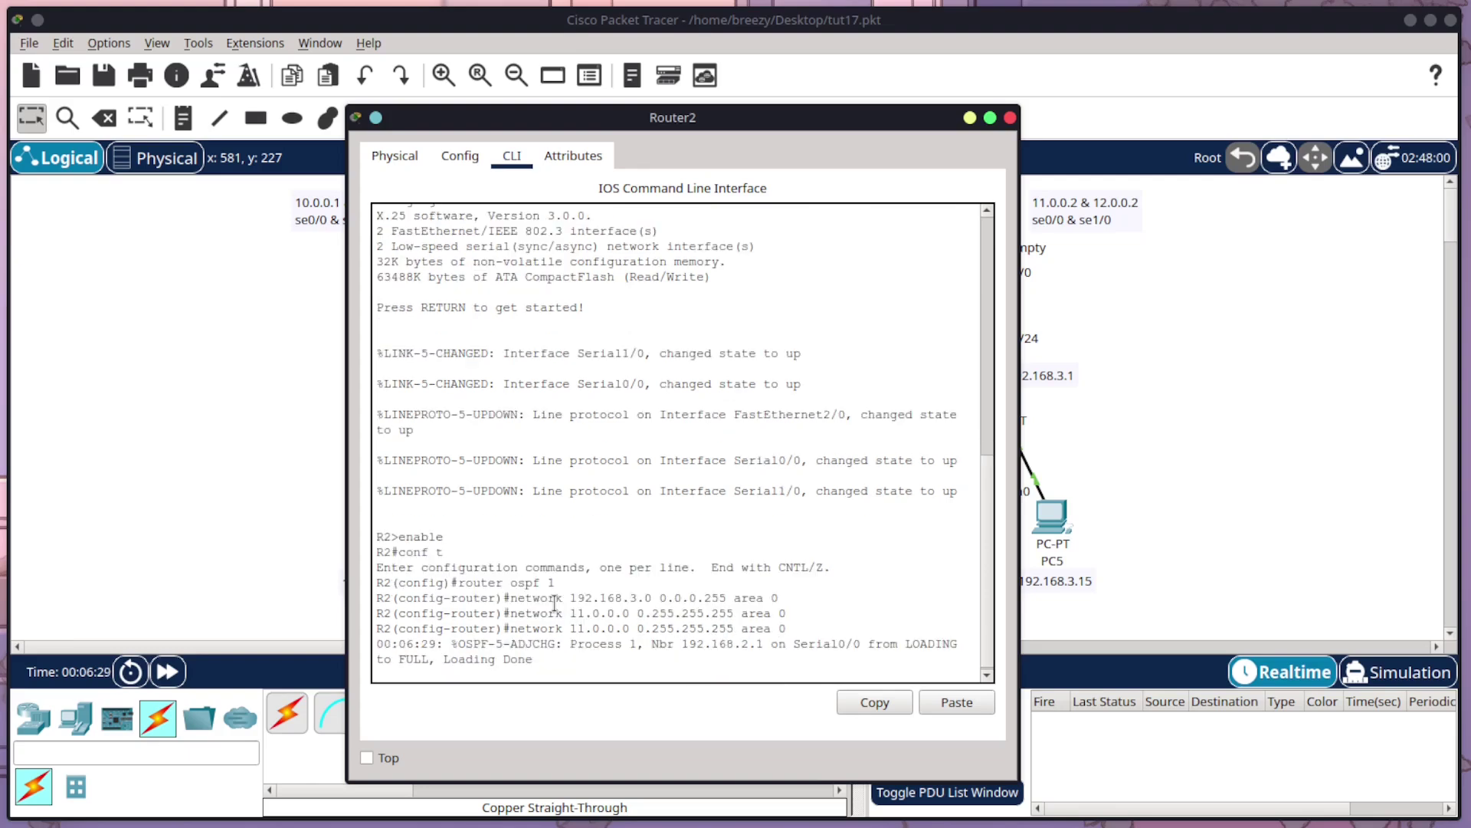
key("ctrl+z")
key("Up")
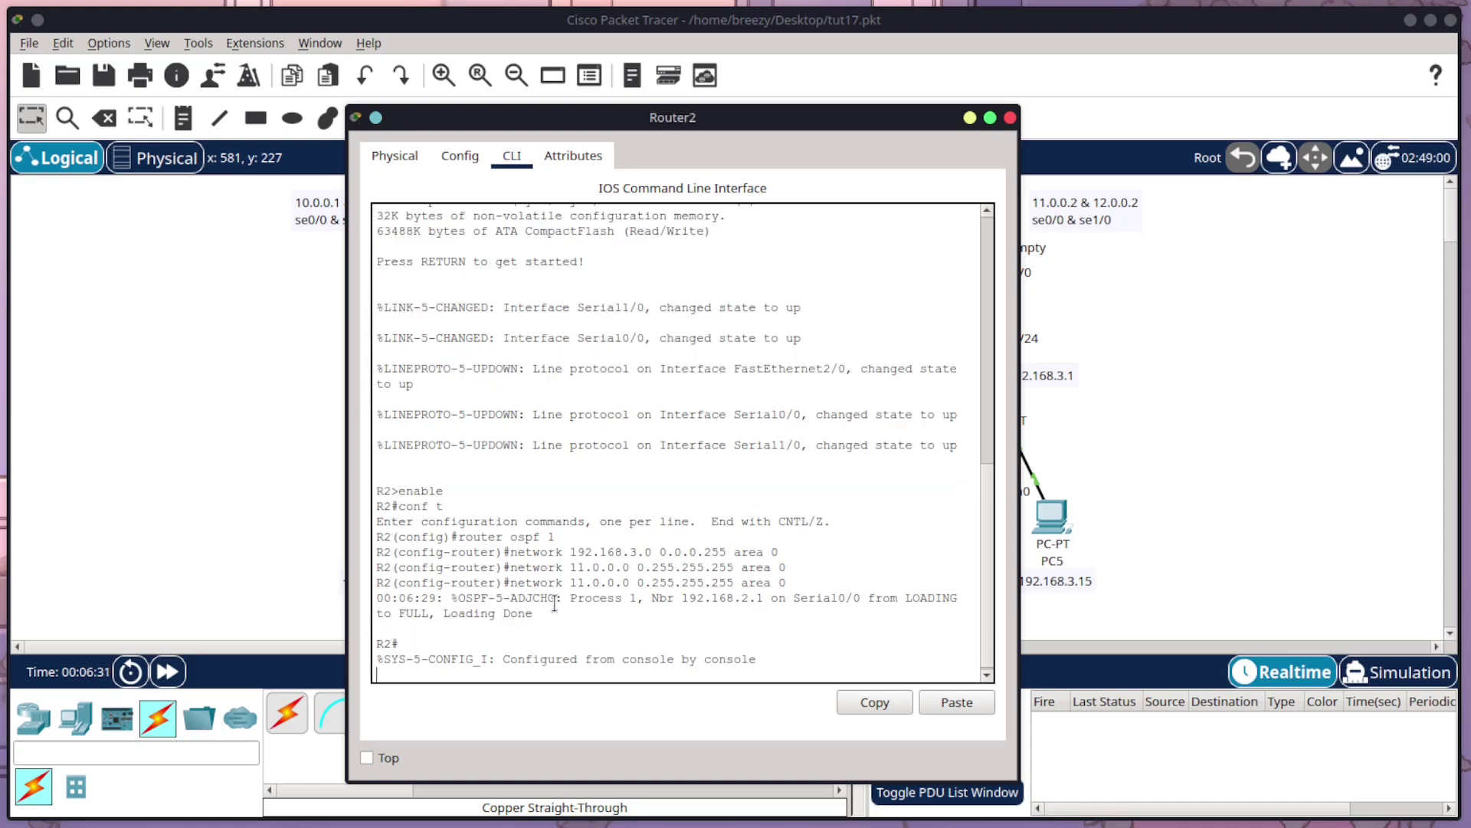
key("Return")
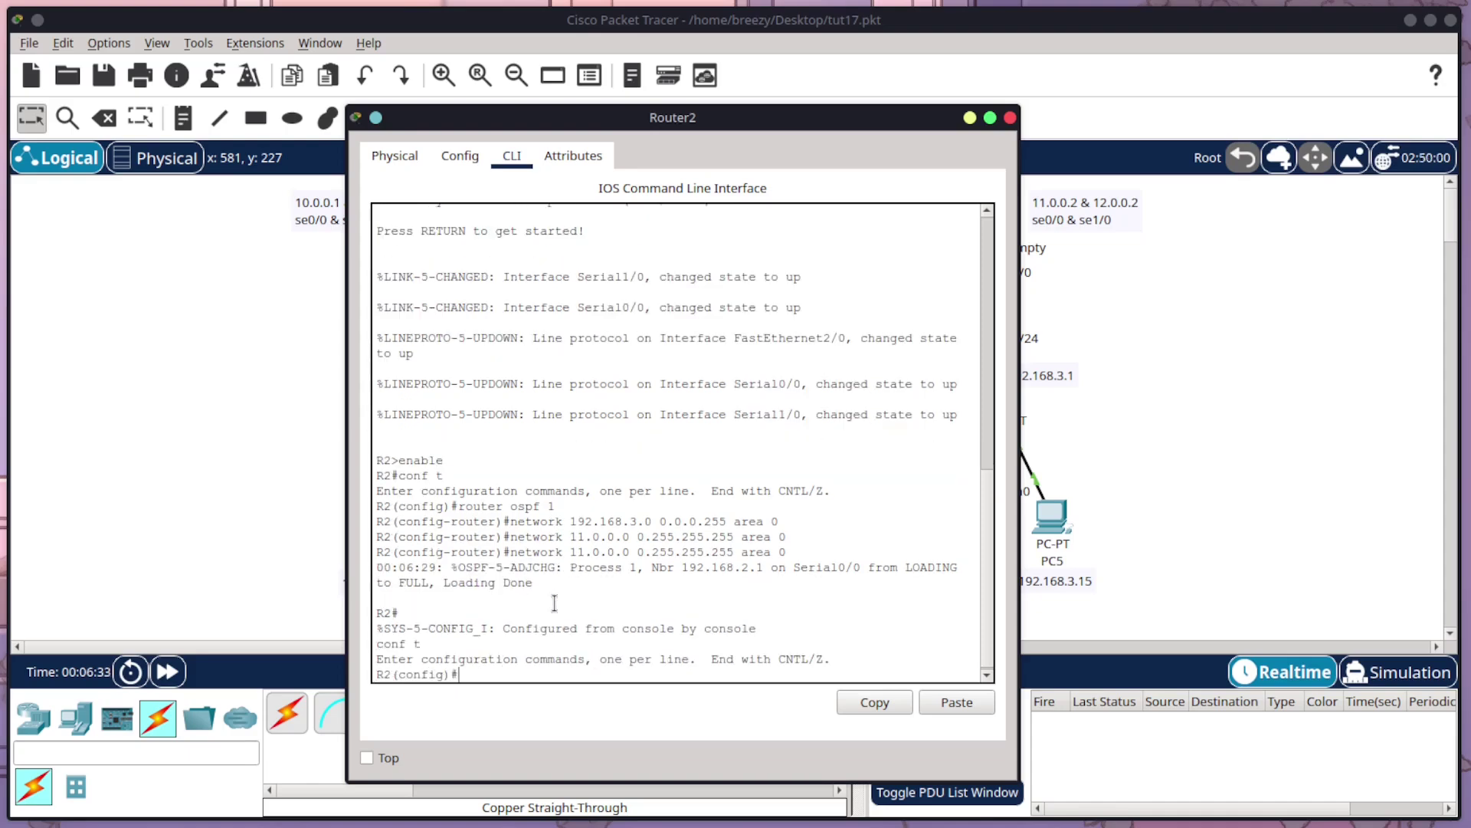
type("router ospf 1")
key("Return")
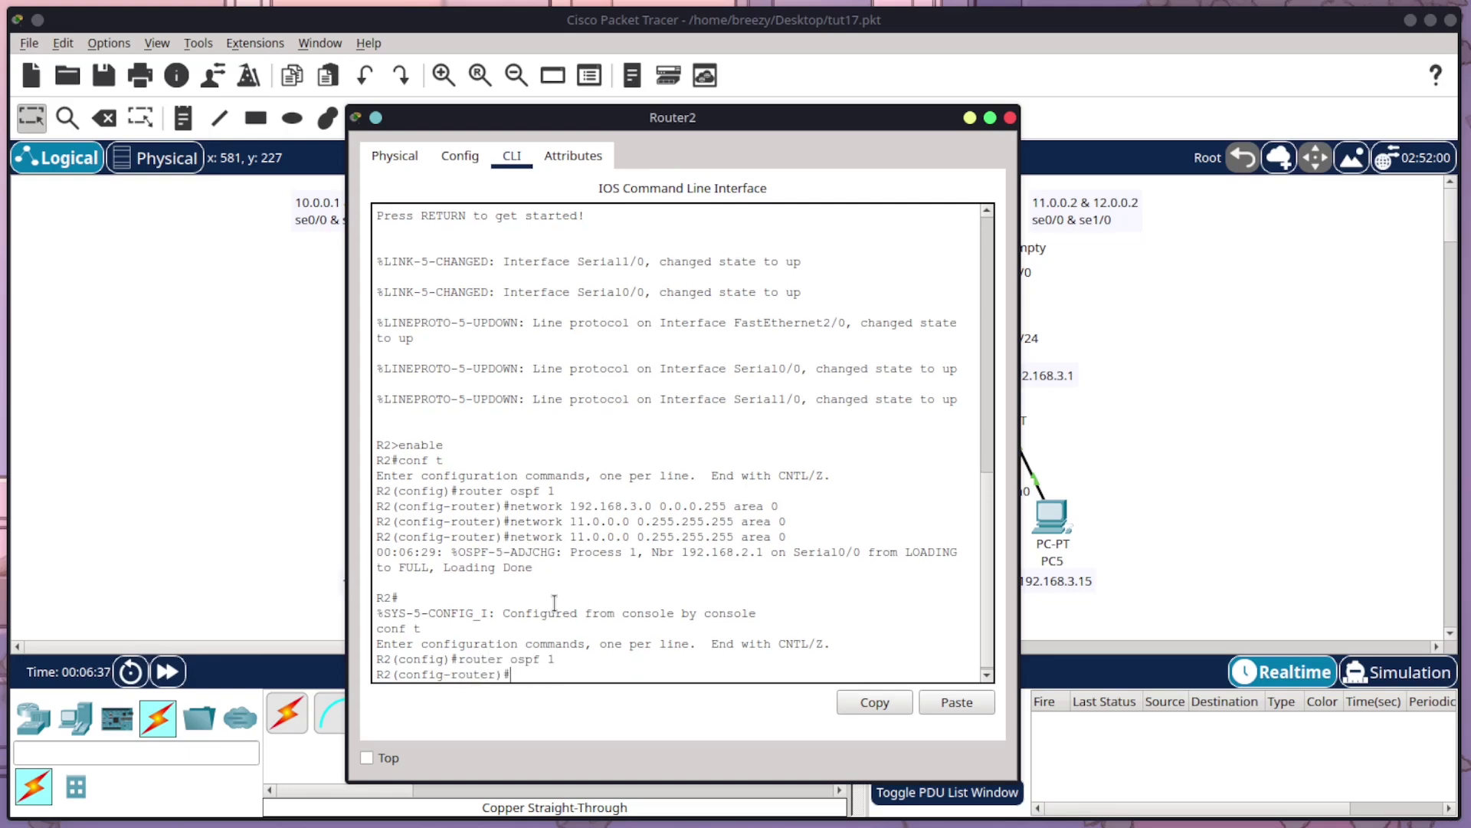
type("network 11.0.0.0 0.255.255.255 area 0")
key("Left")
key("Left")
key("Left")
key("Left")
key("Left")
key("Left")
key("Left")
key("Left")
key("Left")
key("Left")
key("Left")
key("Left")
key("Left")
key("Left")
key("Left")
key("Left")
key("Left")
key("Left")
key("Left")
key("Left")
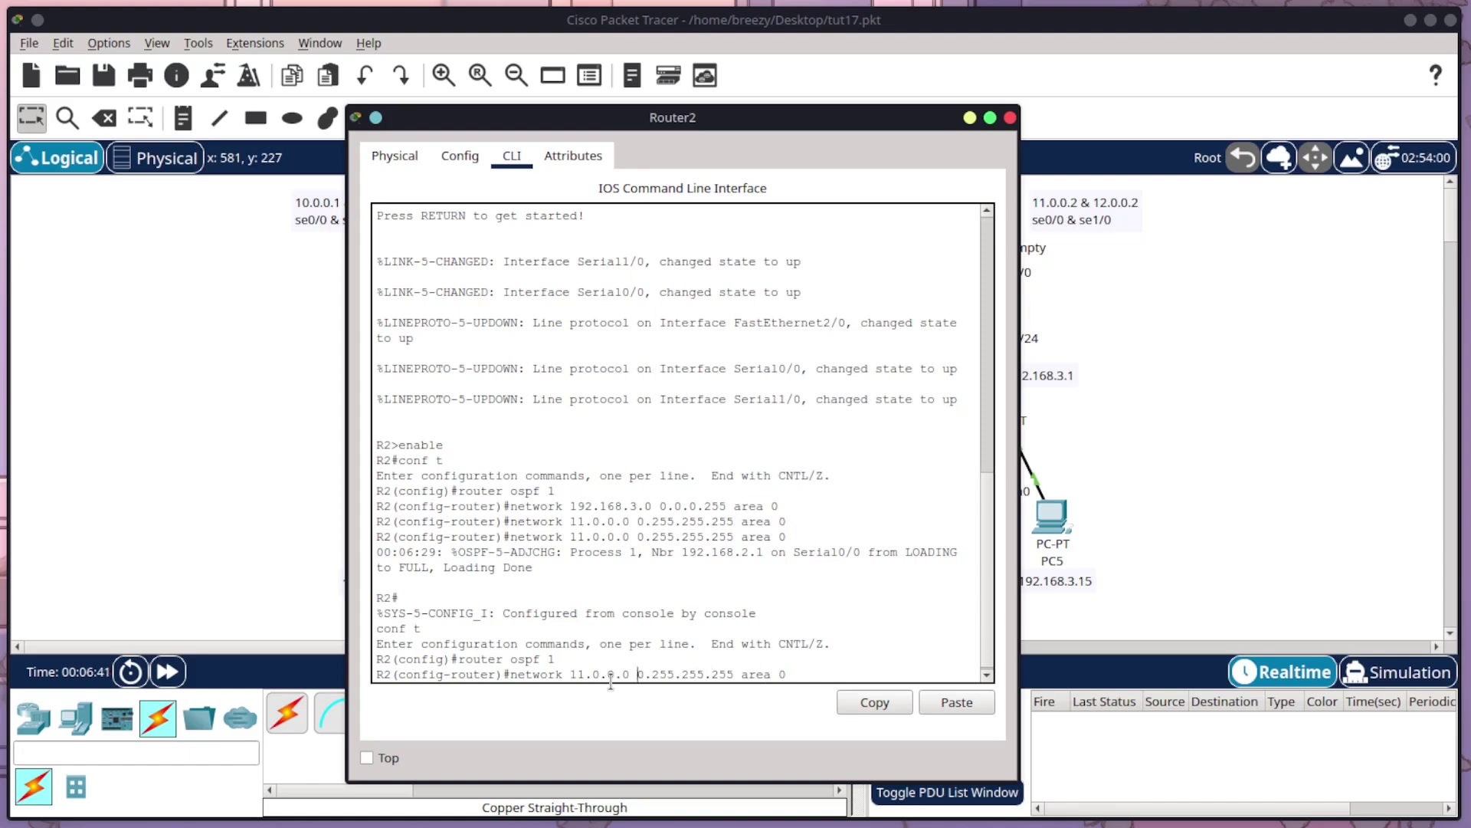
key("BackSpace")
type("2")
key("Return")
Exit configuration mode, save Router2's config with write memory, and close its window
type("ex")
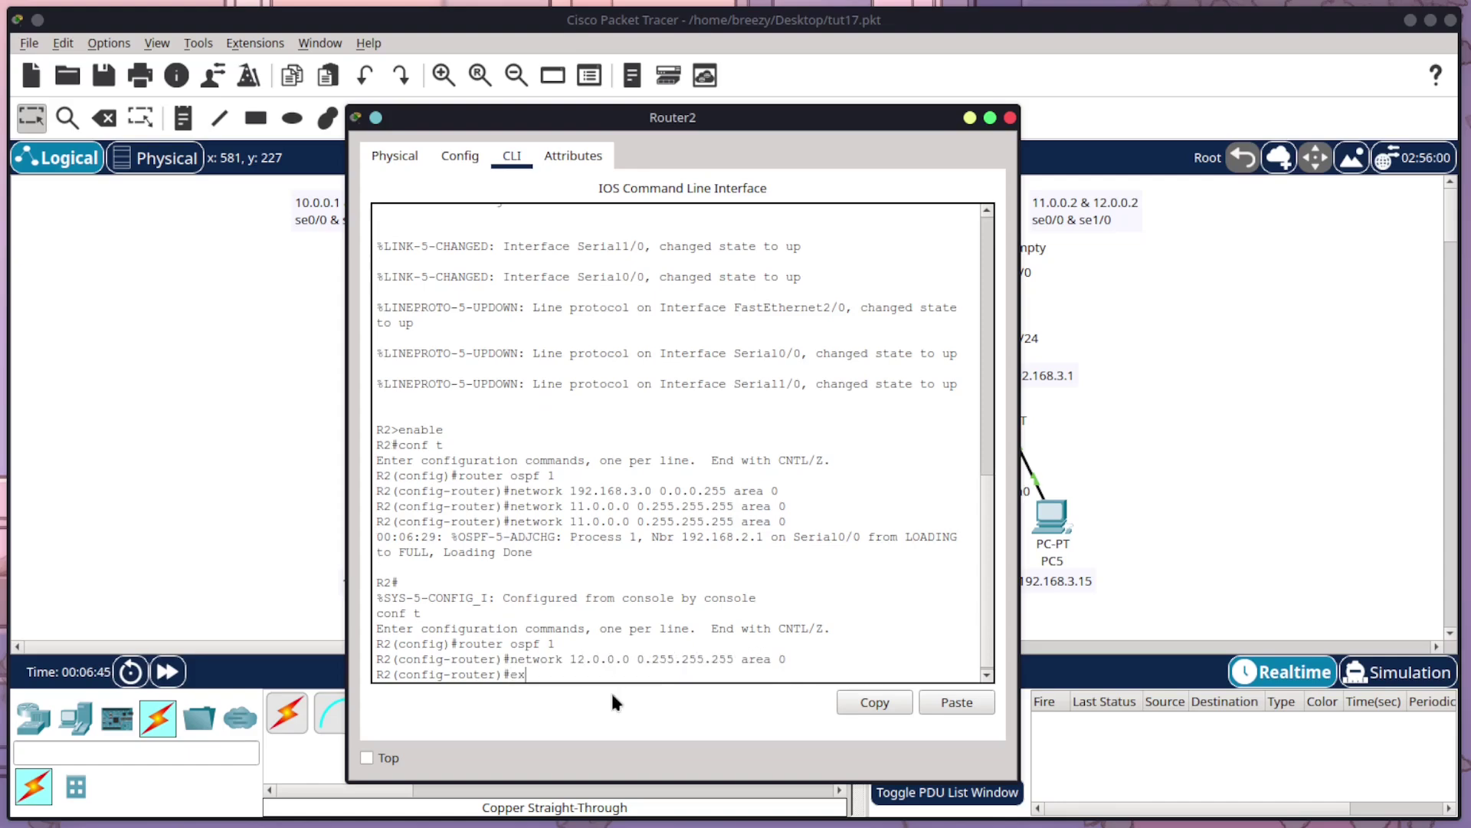
type("it")
key("Return")
type("exit")
key("Return")
type("write memory")
key("Return")
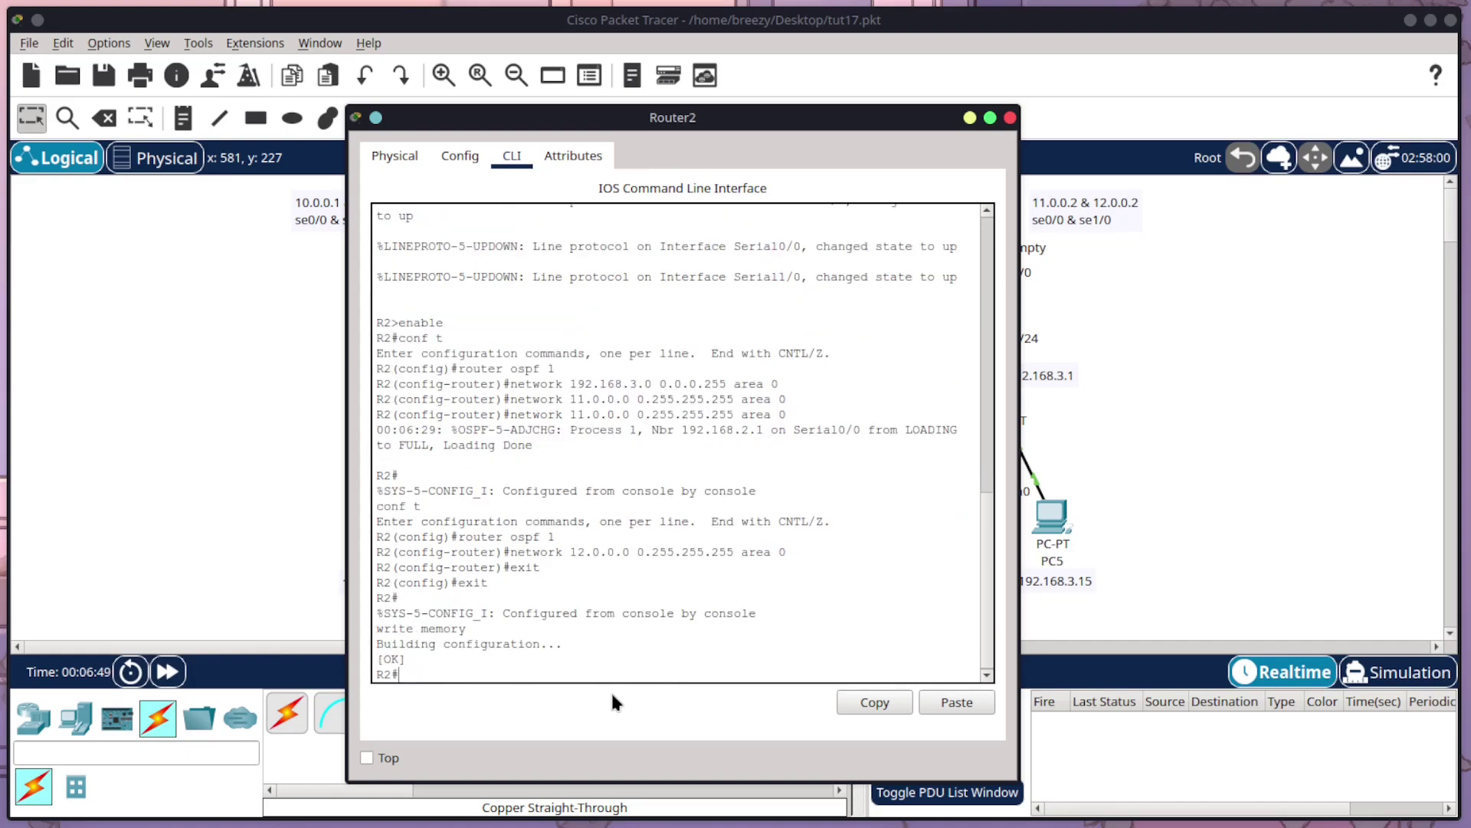
left_click(1011, 117)
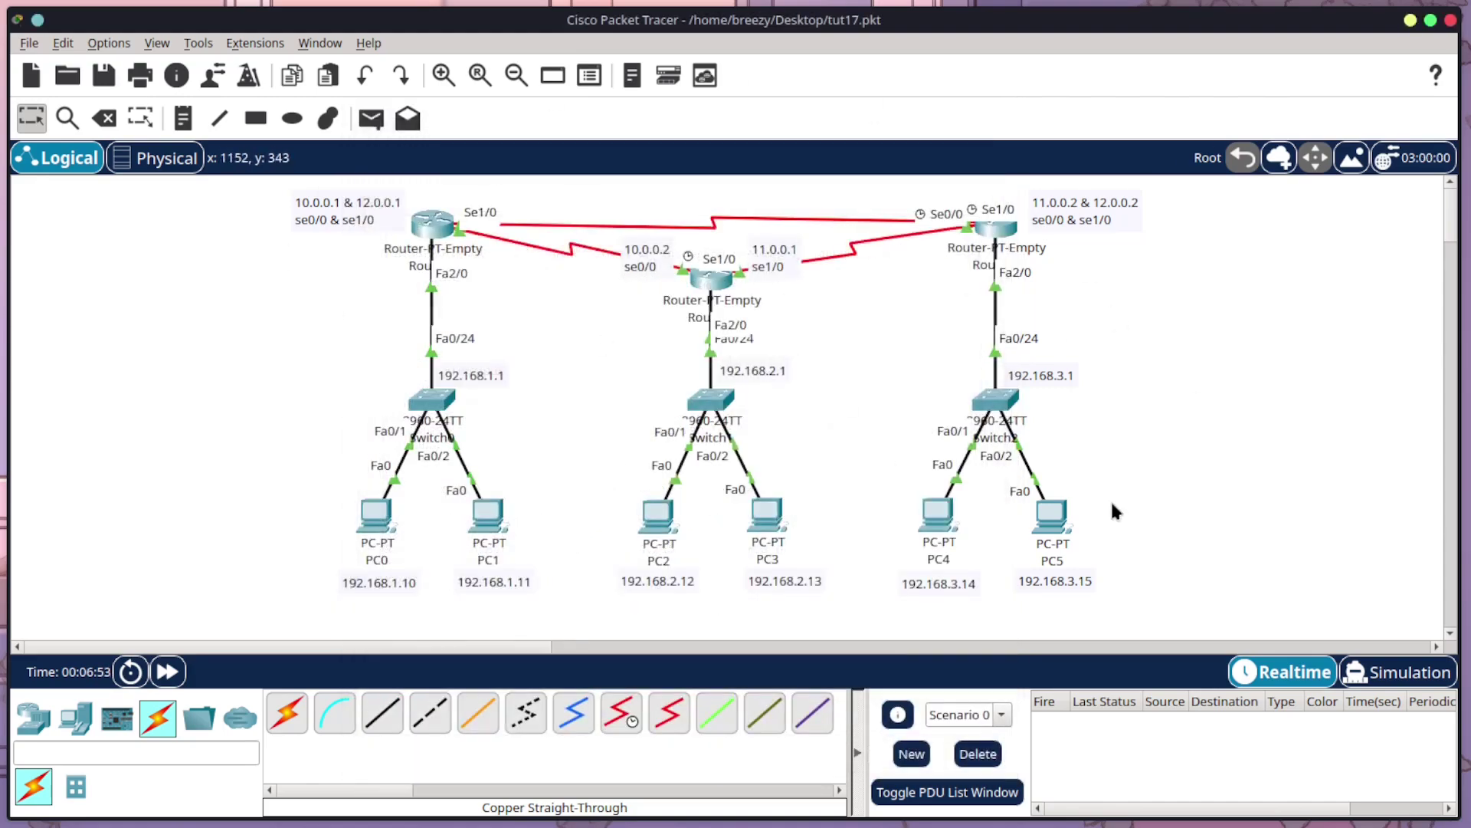
Rerun ping 192.168.2.12 from PC0's command prompt, now getting replies
left_click(378, 525)
left_click(440, 180)
left_click_drag(418, 23, 581, 72)
key("Up")
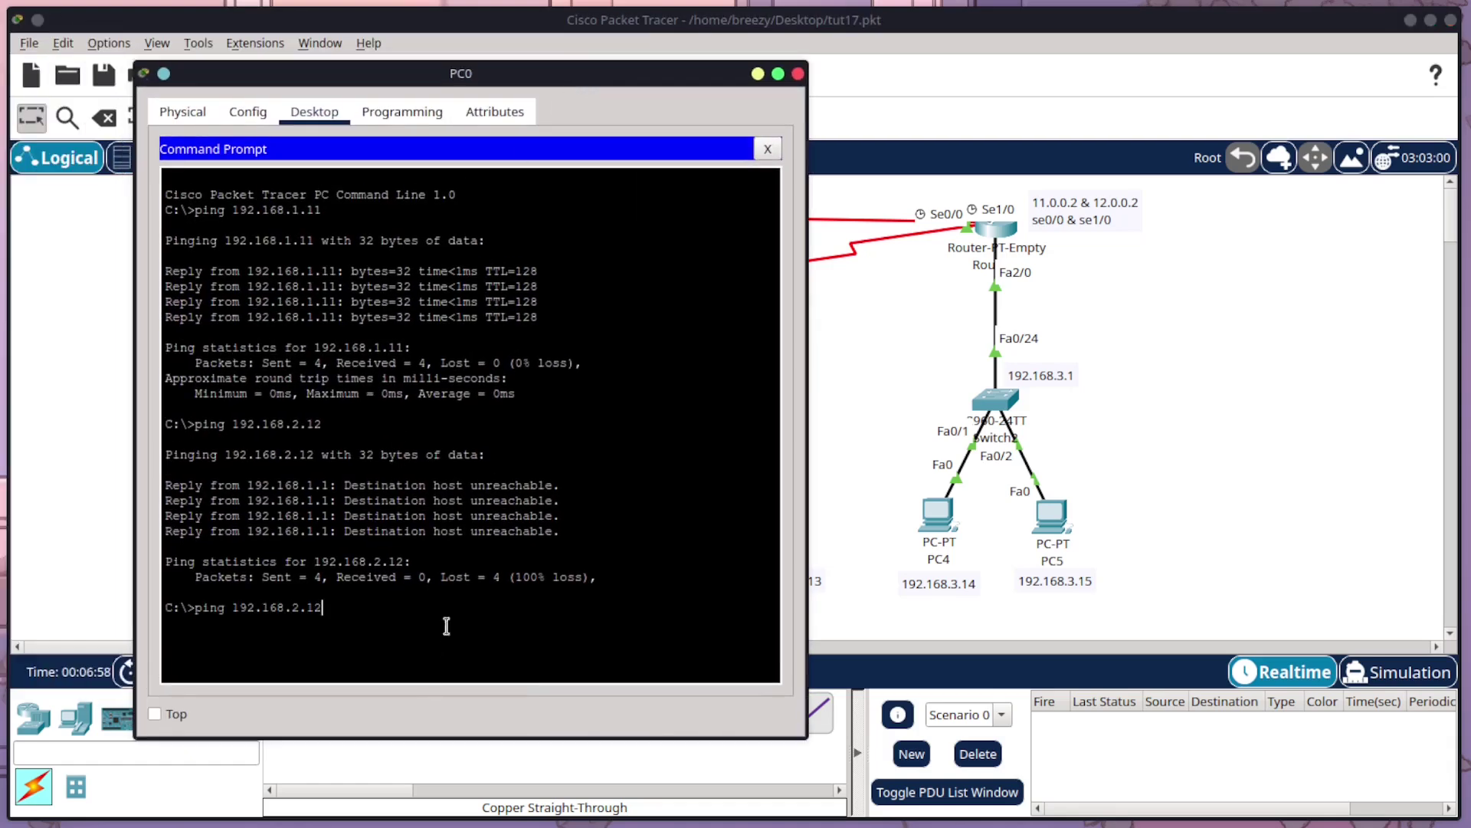
key("Return")
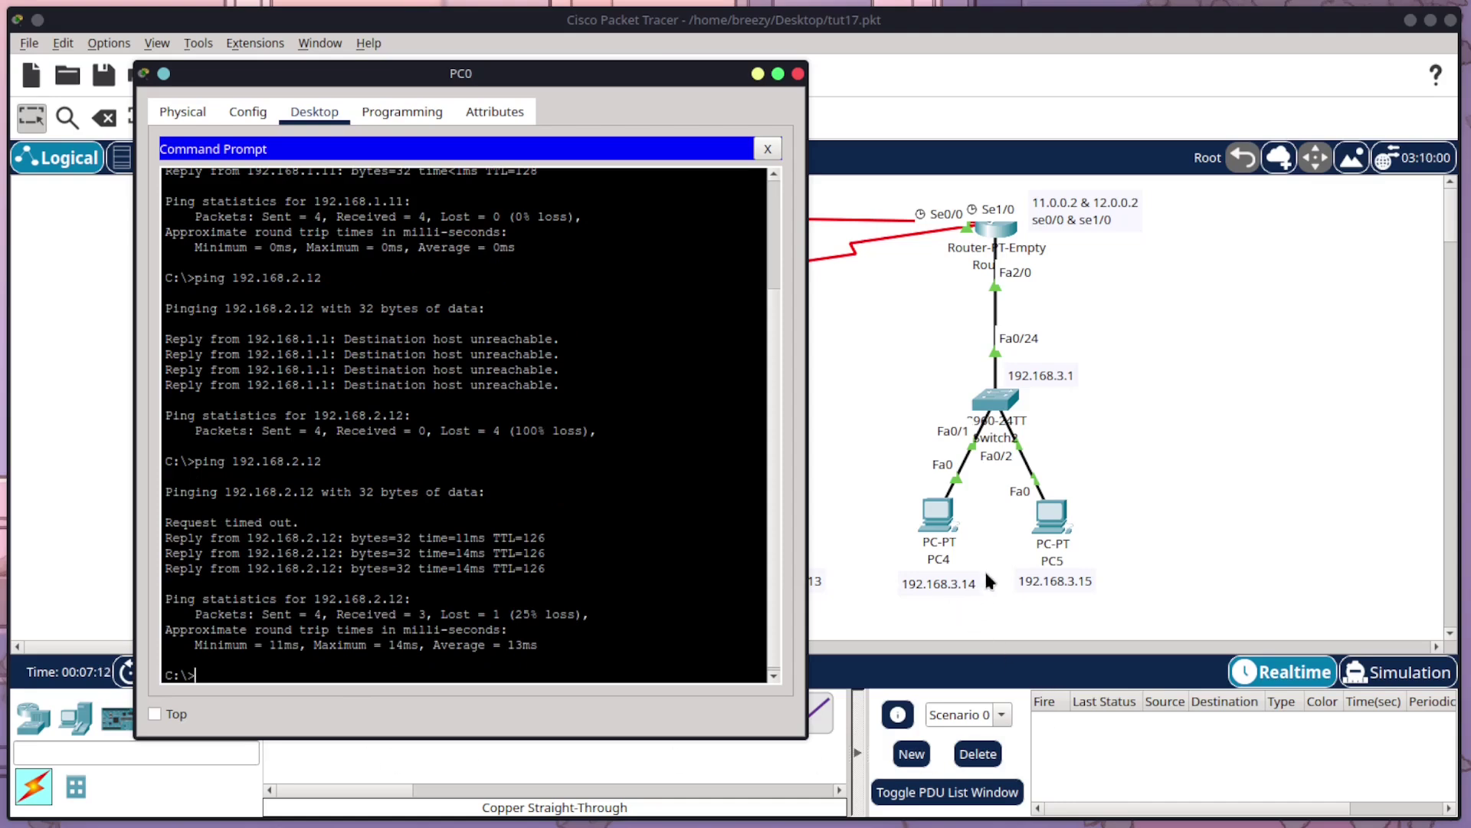
Ping 192.168.3.14 from PC0 twice, receiving replies with 0% loss
key("Up")
key("BackSpace")
key("BackSpace")
key("BackSpace")
key("BackSpace")
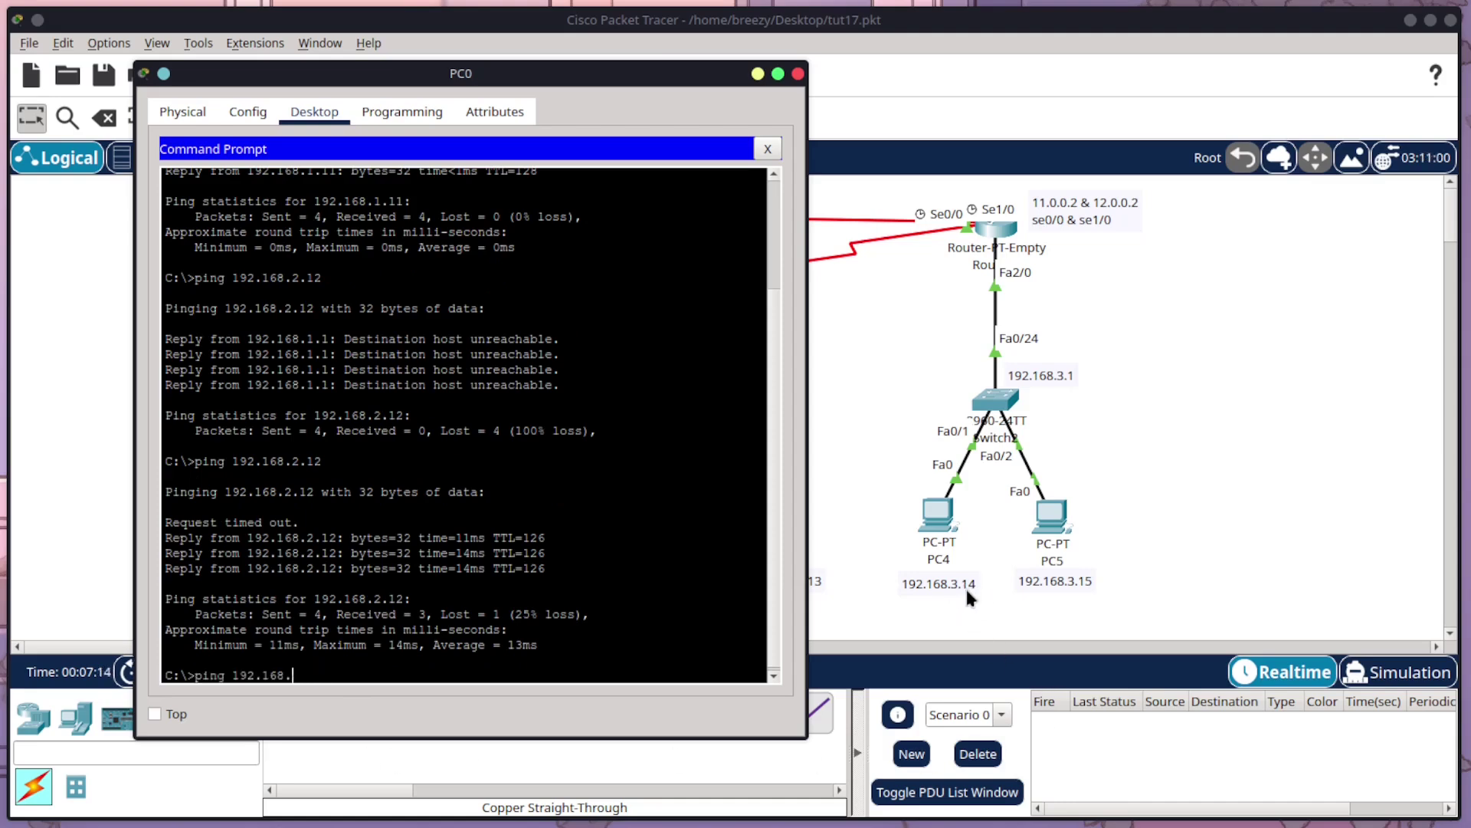
type("3.14")
key("Return")
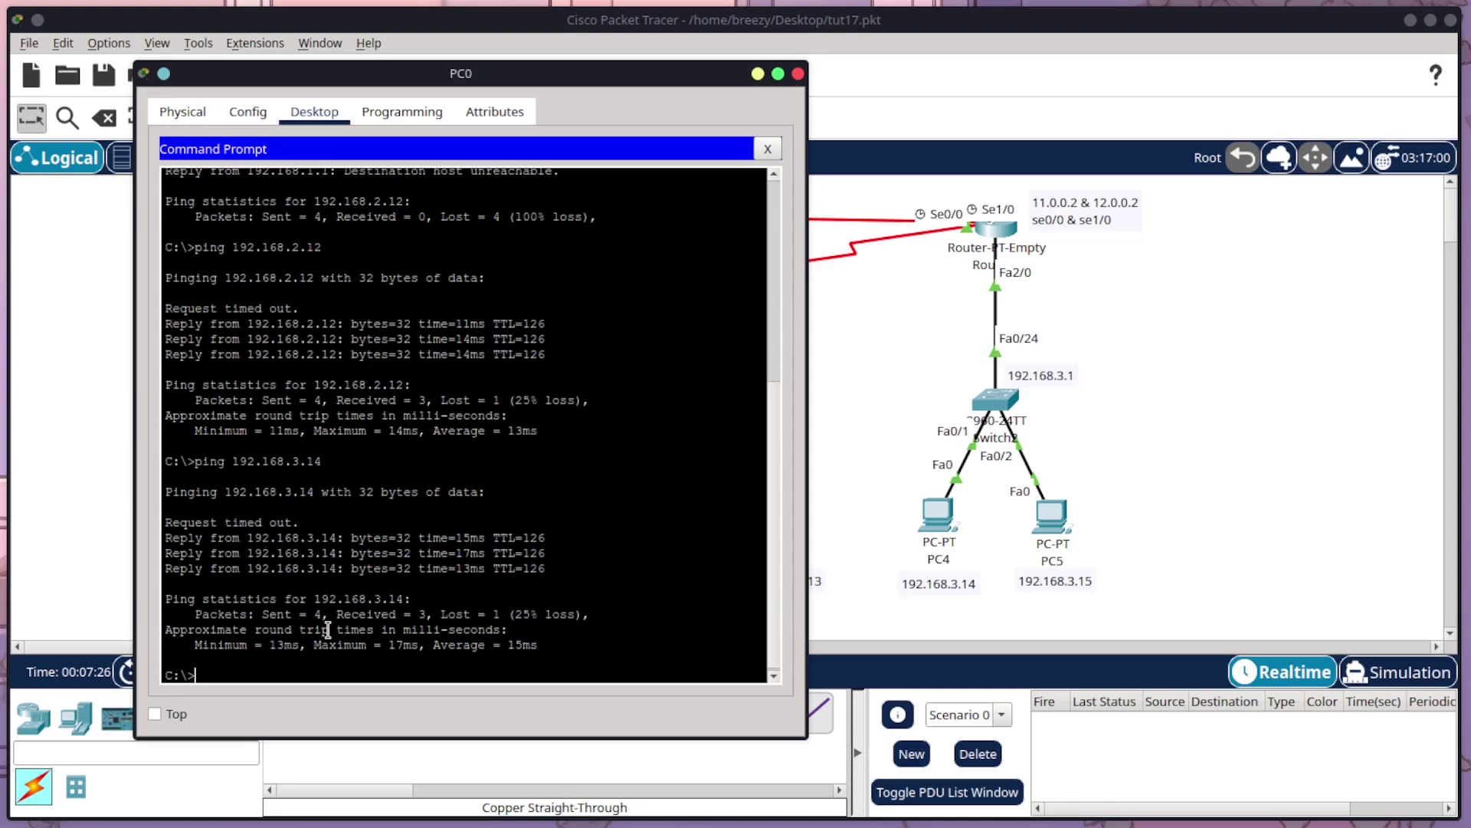
key("Up")
key("Return")
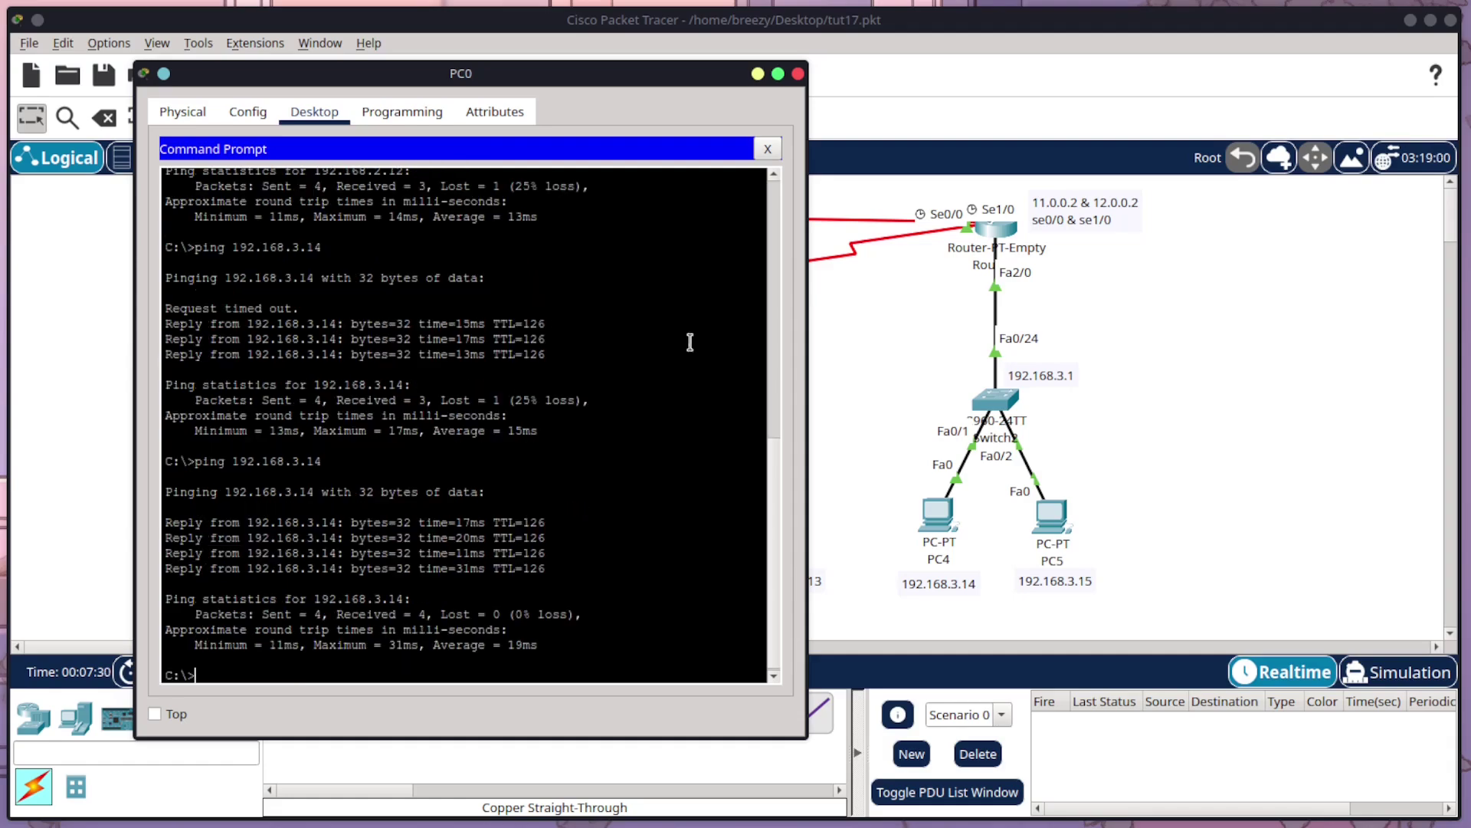
Close PC0's window and switch to simulation mode
left_click(798, 74)
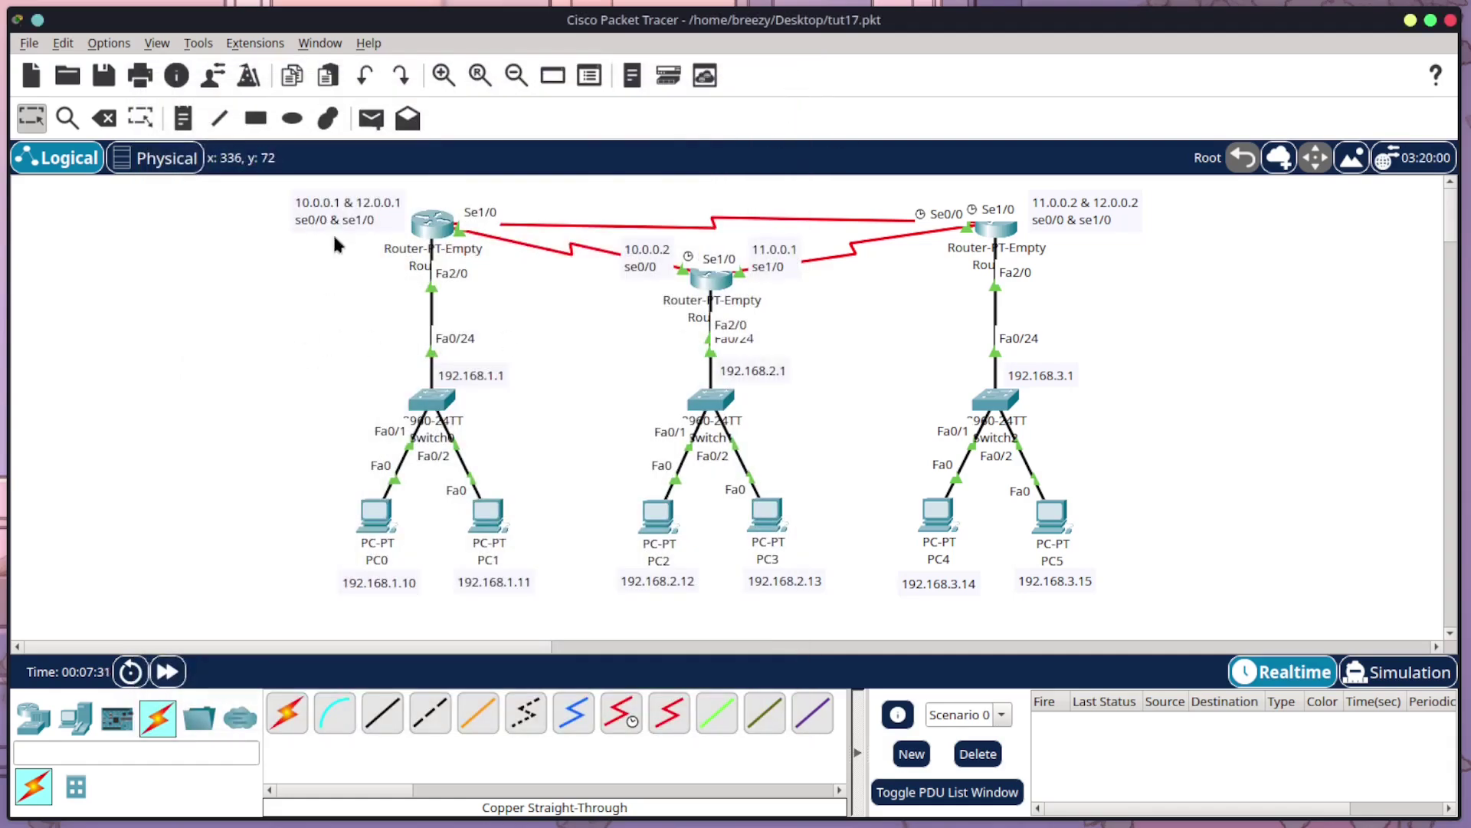
left_click(1399, 672)
left_click_drag(295, 644, 326, 644)
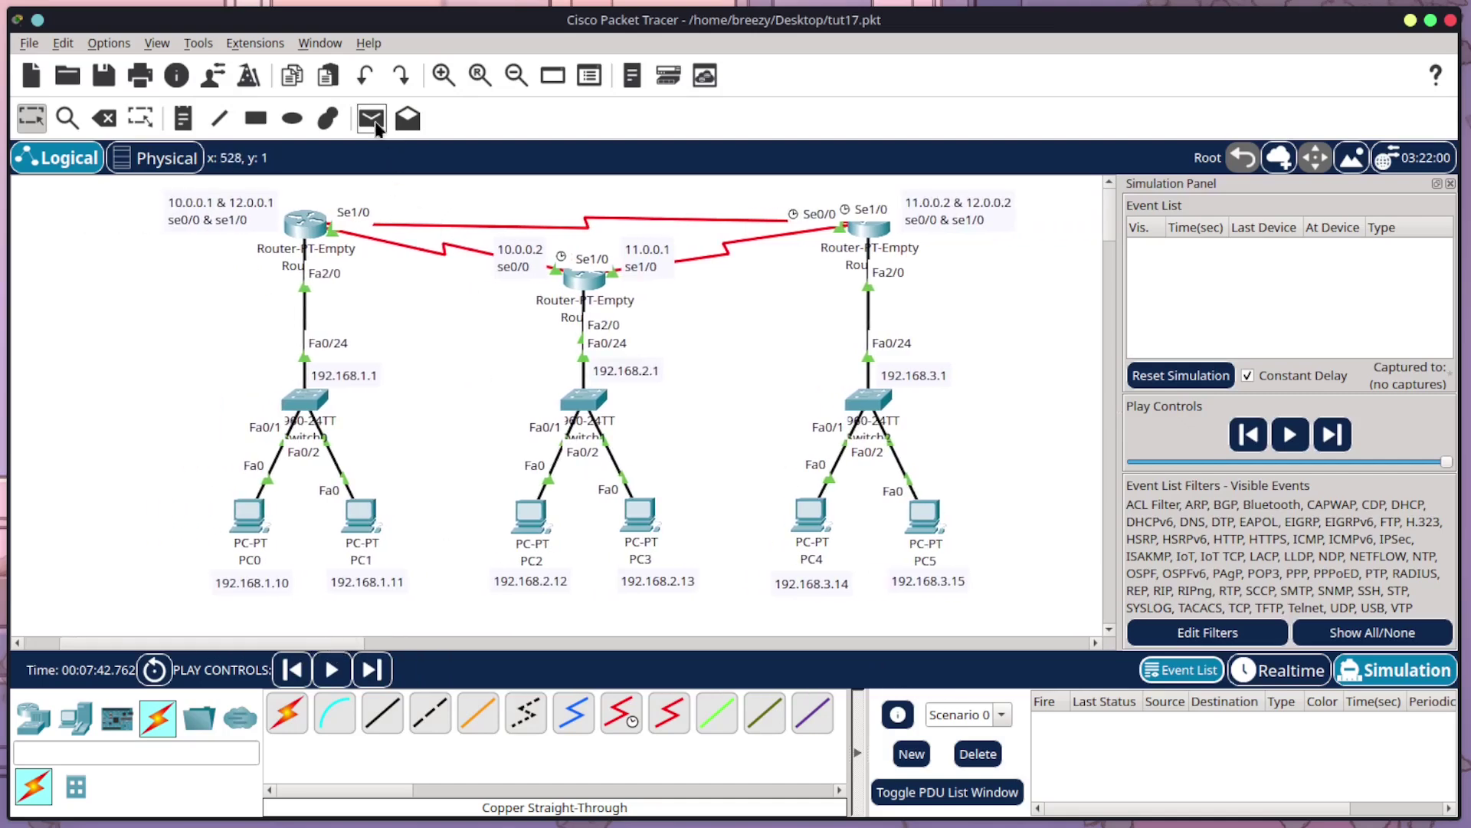
Send a simple PDU from PC0 to PC4, play until successful, then pause
key("p")
left_click(252, 513)
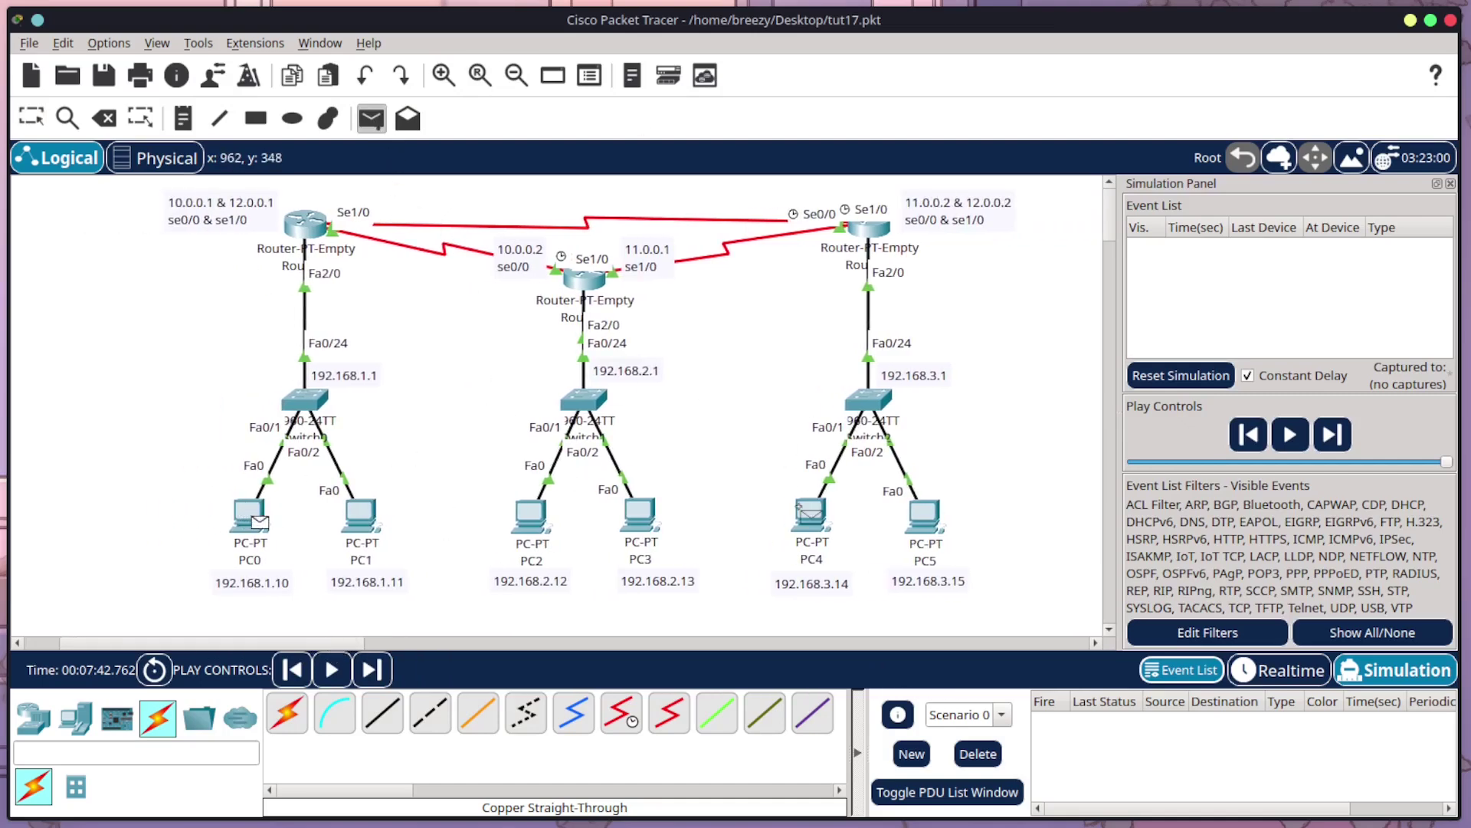
left_click(801, 519)
left_click(1290, 435)
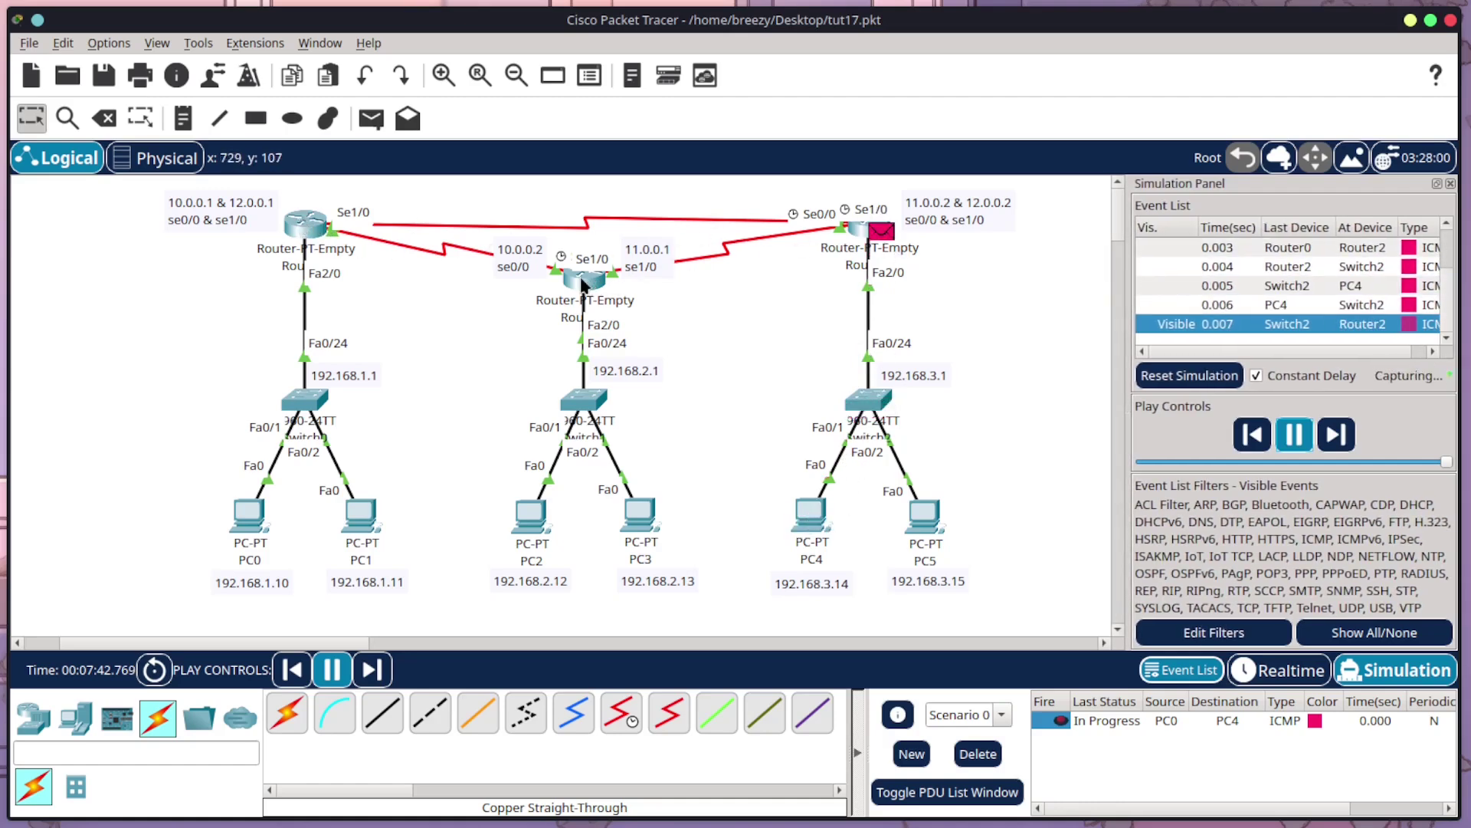
mouse_move(582, 285)
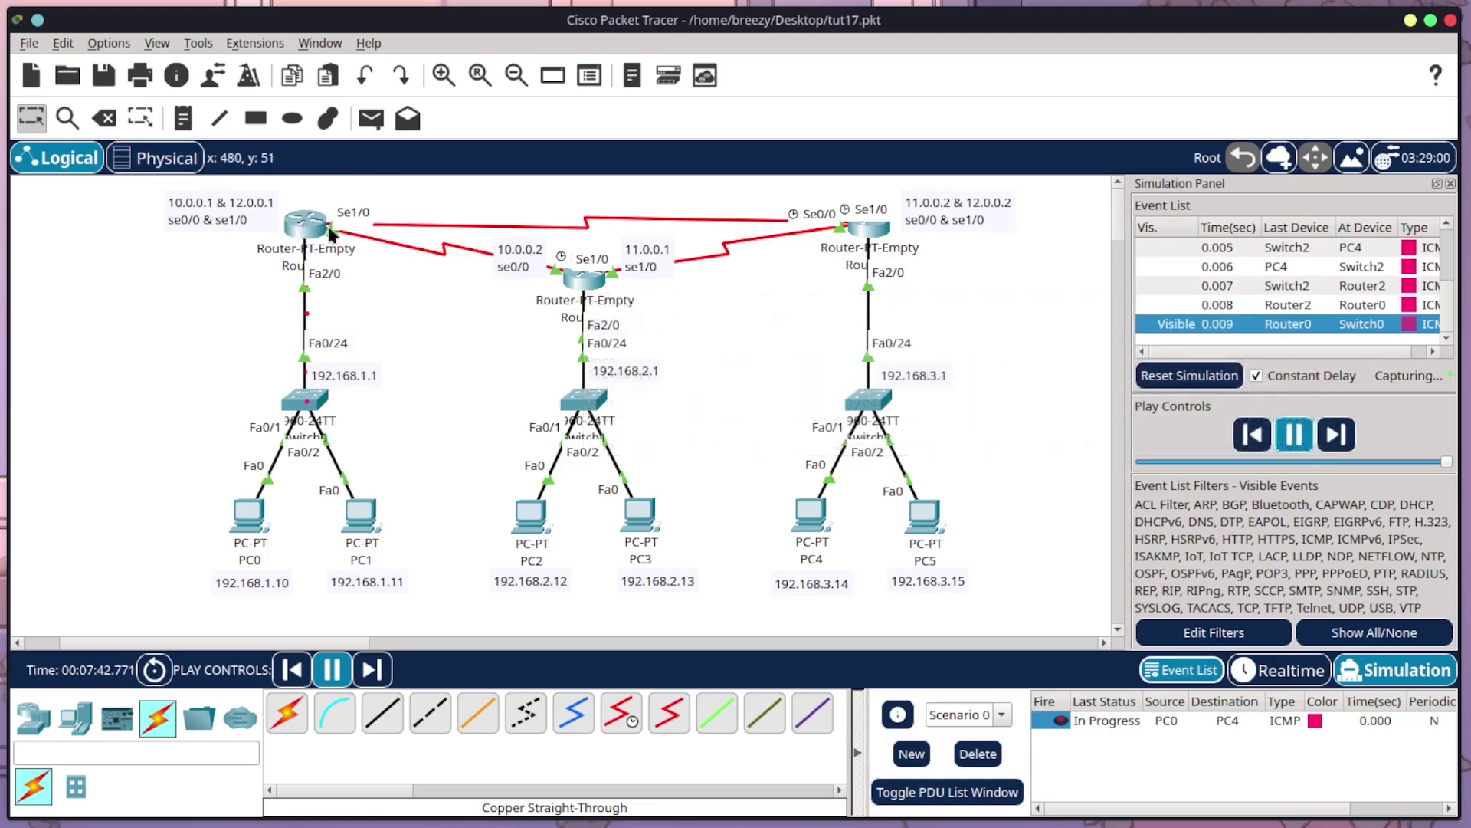
left_click(1293, 441)
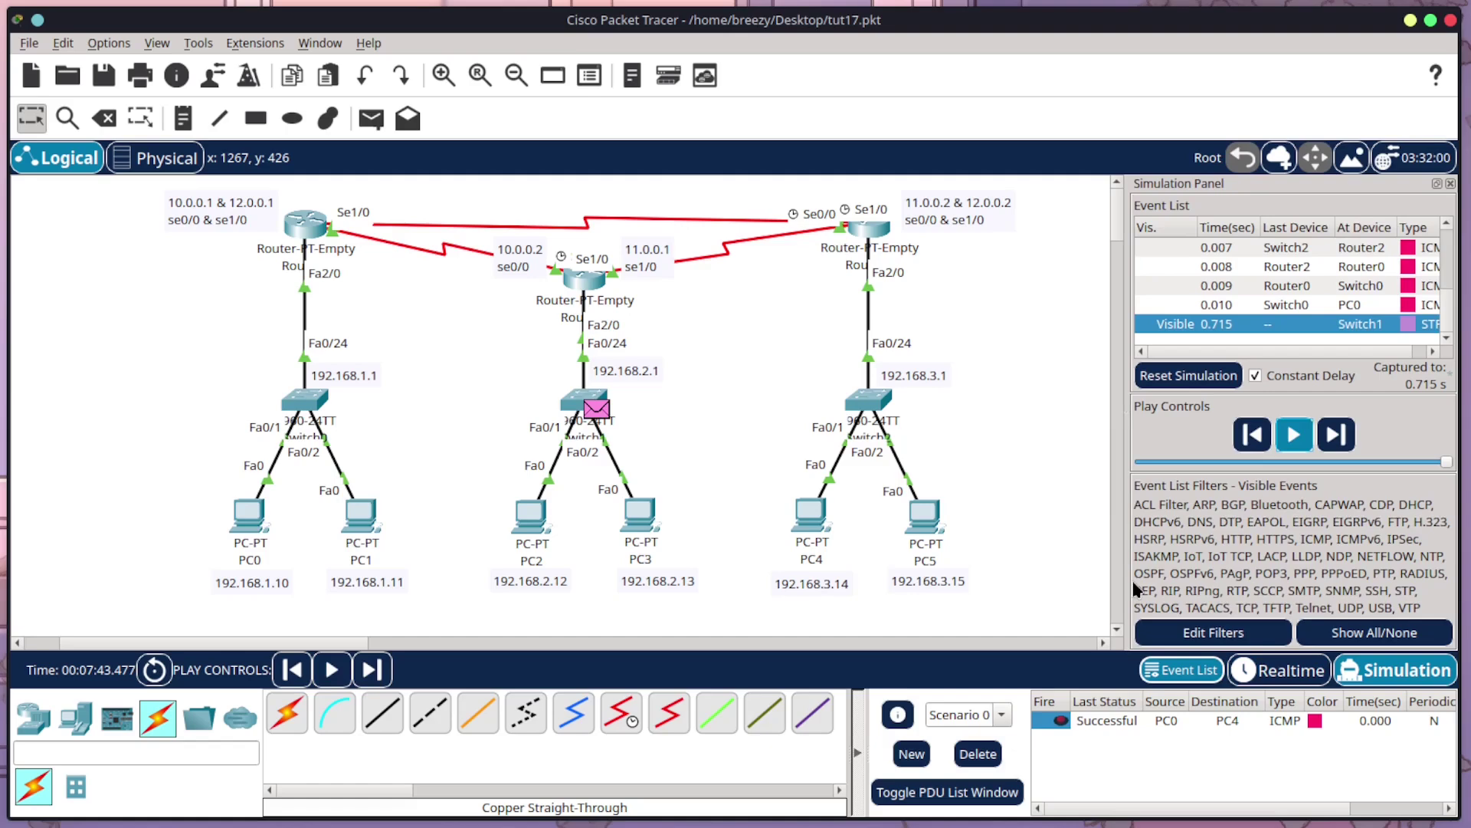
Replace the PC0-to-PC4 test packet with a PC0-to-PC5 simple PDU, then play and pause the simulation
left_click(978, 754)
left_click(370, 118)
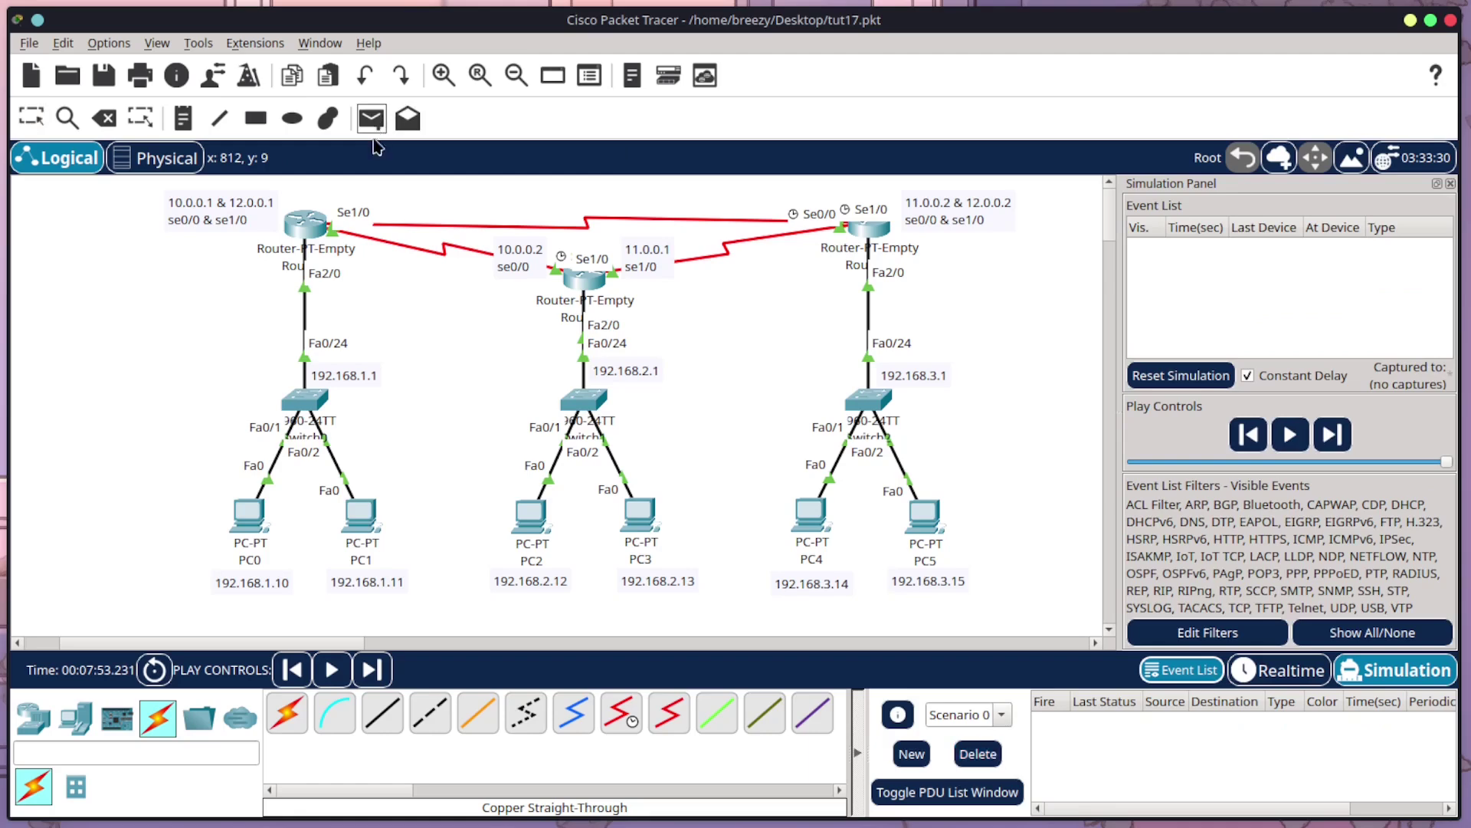
left_click(249, 515)
left_click(903, 509)
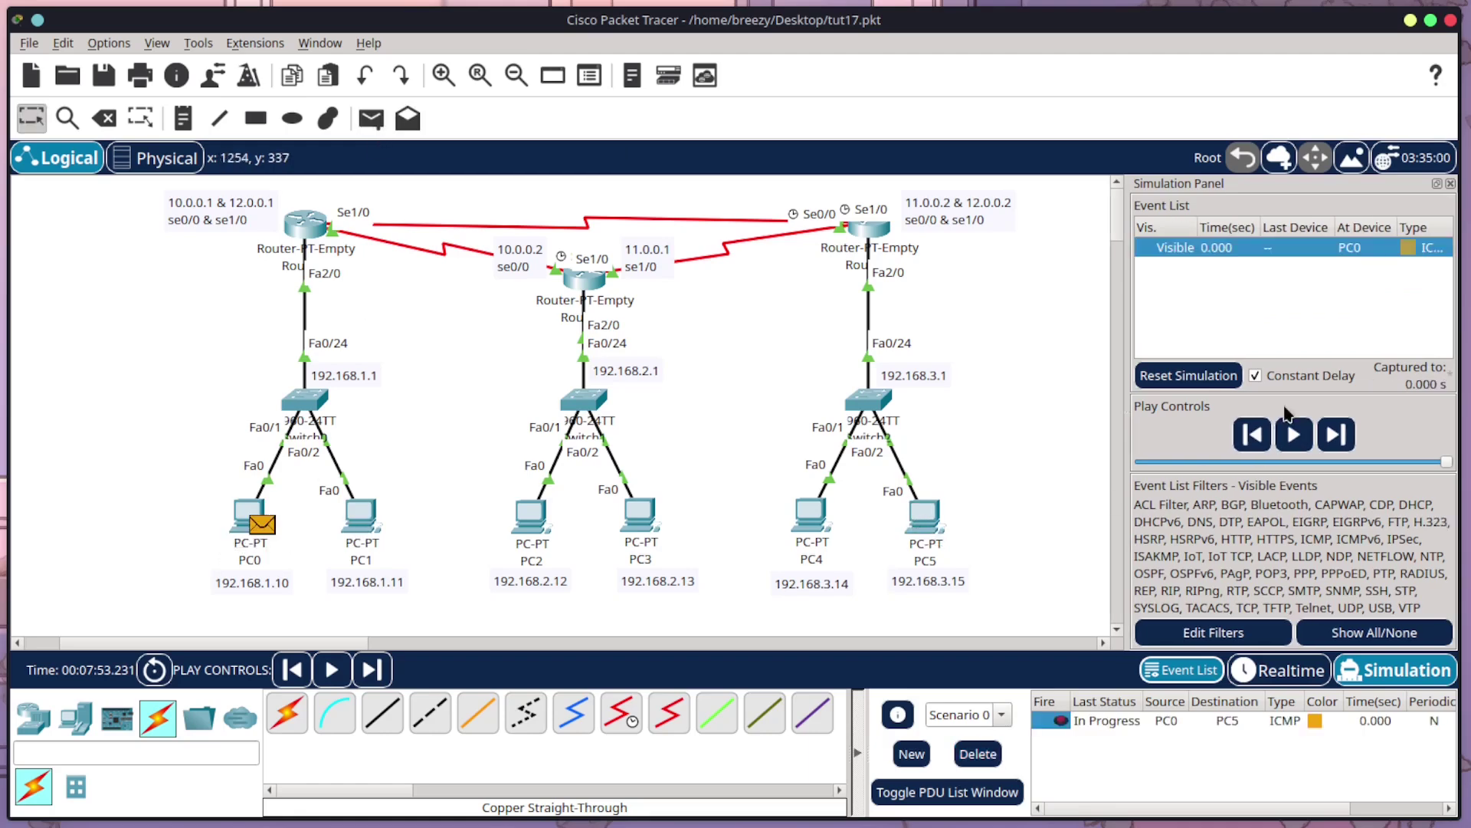
left_click(1294, 435)
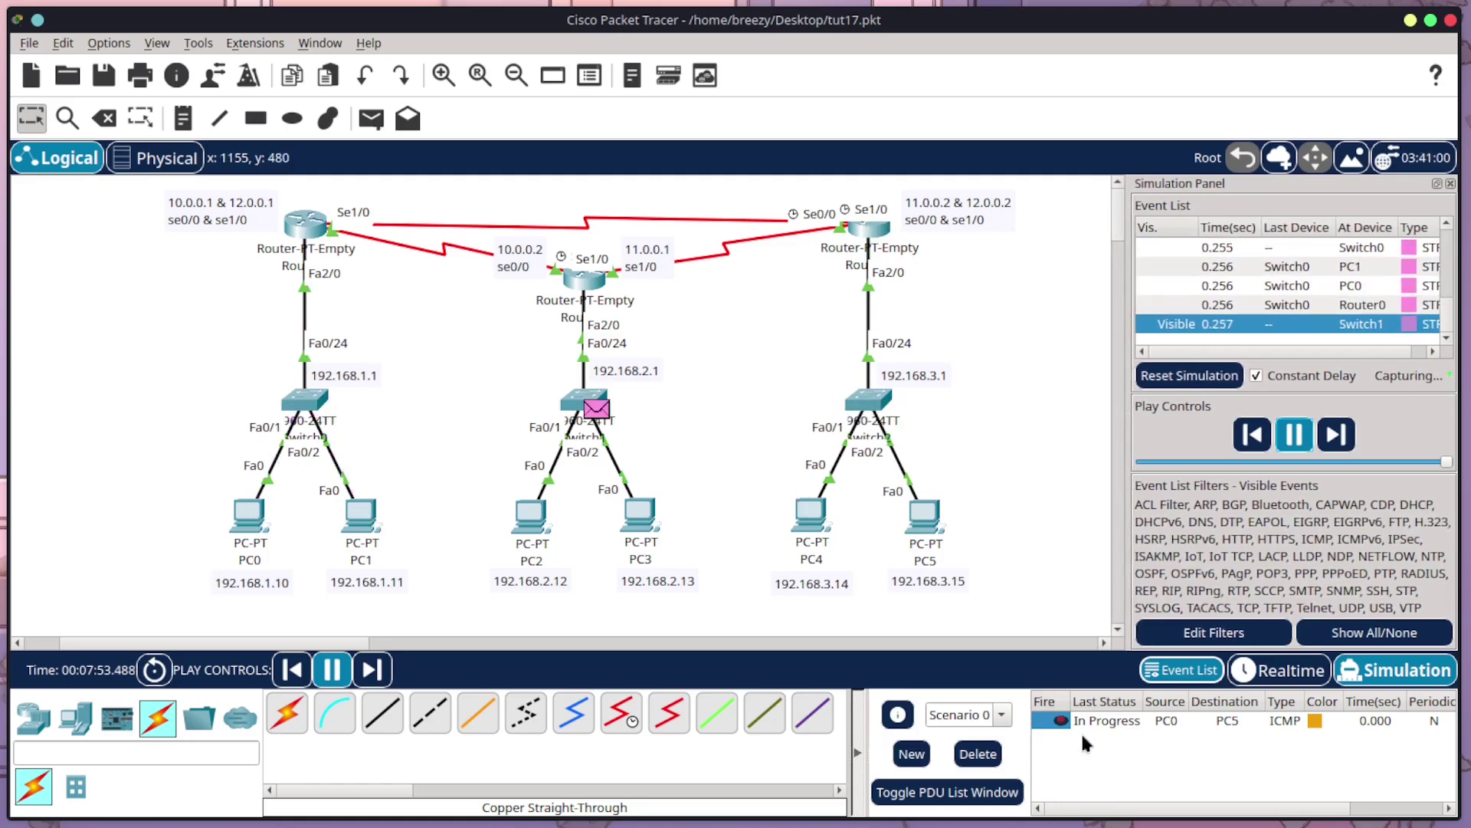
left_click(1294, 438)
Delete the previous test packet and add a fresh simple PDU from PC0 to PC5
left_click(978, 753)
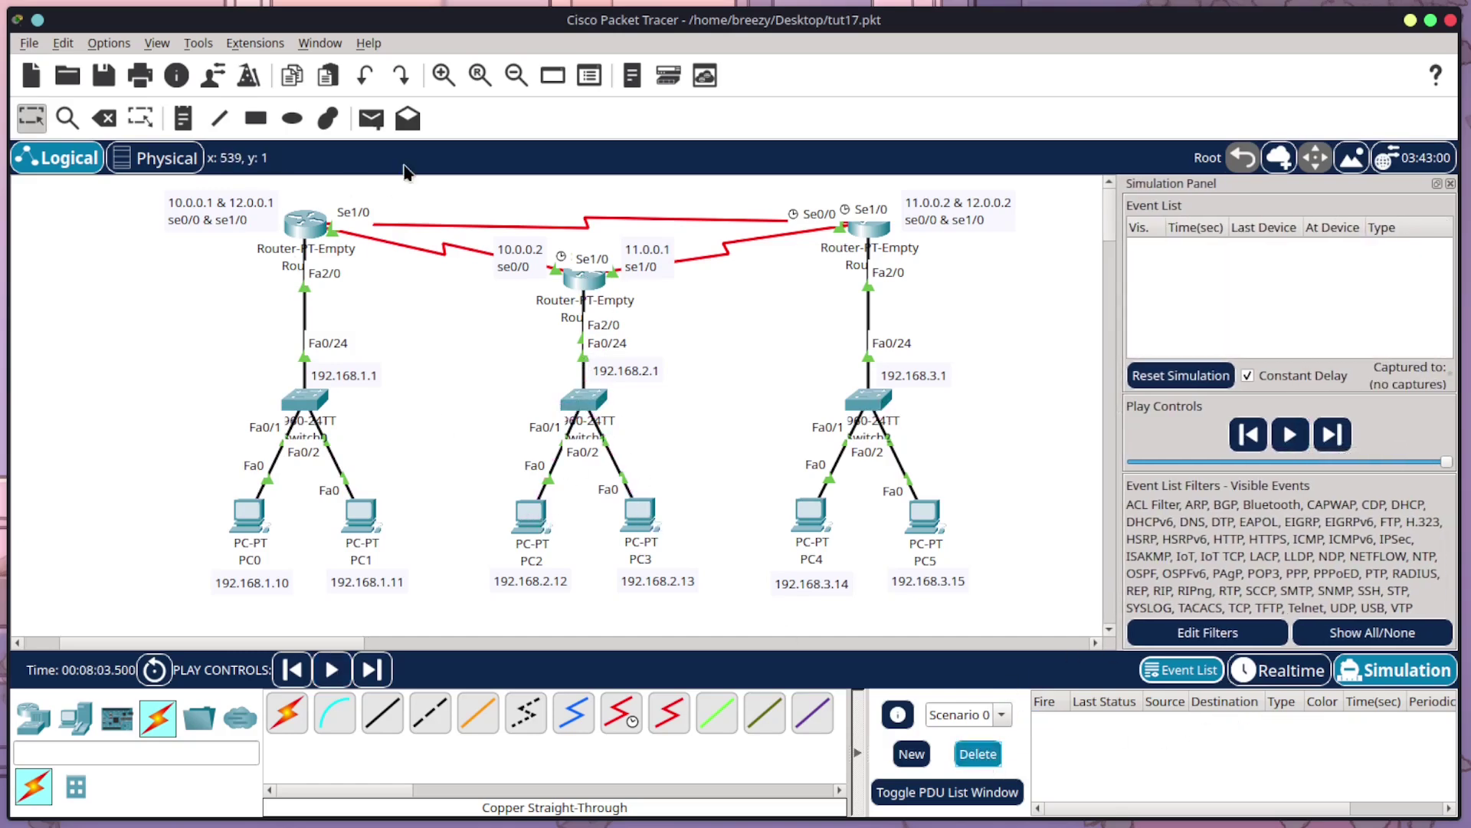
left_click(370, 118)
left_click(247, 515)
left_click(923, 515)
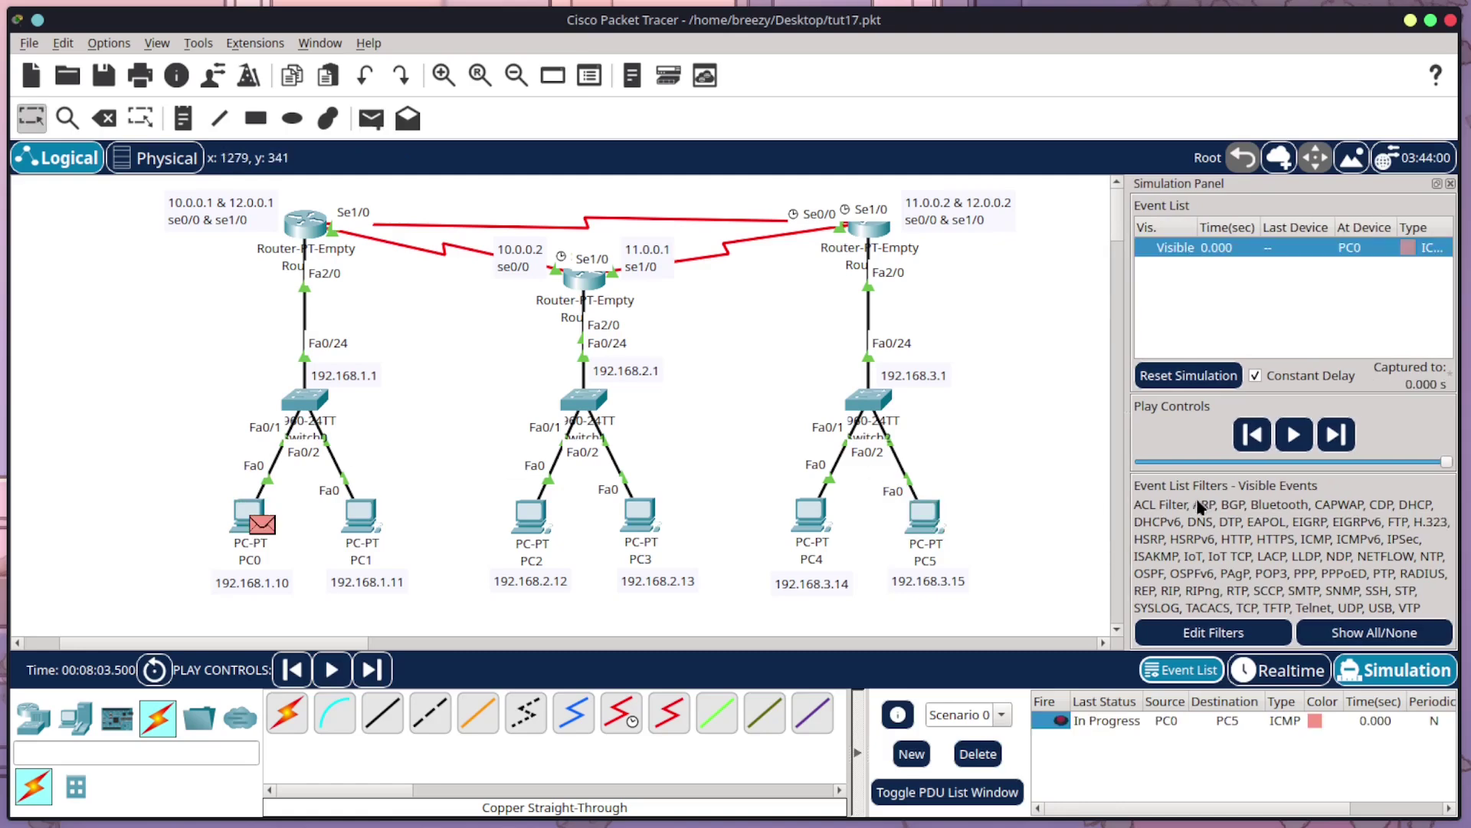
Run the simulation until the ICMP packet returns to PC0 marked Successful
left_click(1296, 435)
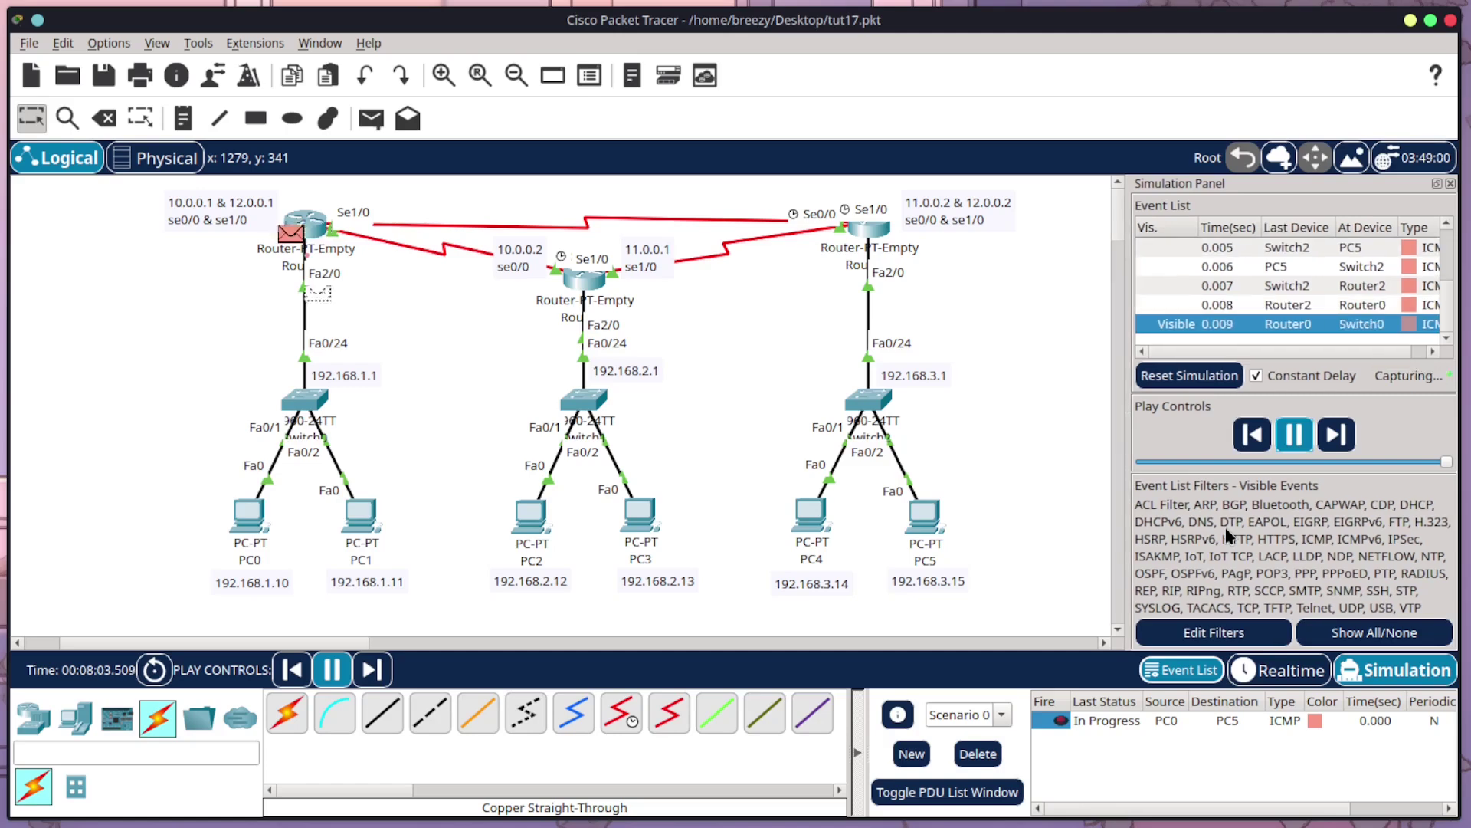
left_click(1293, 436)
left_click(1293, 435)
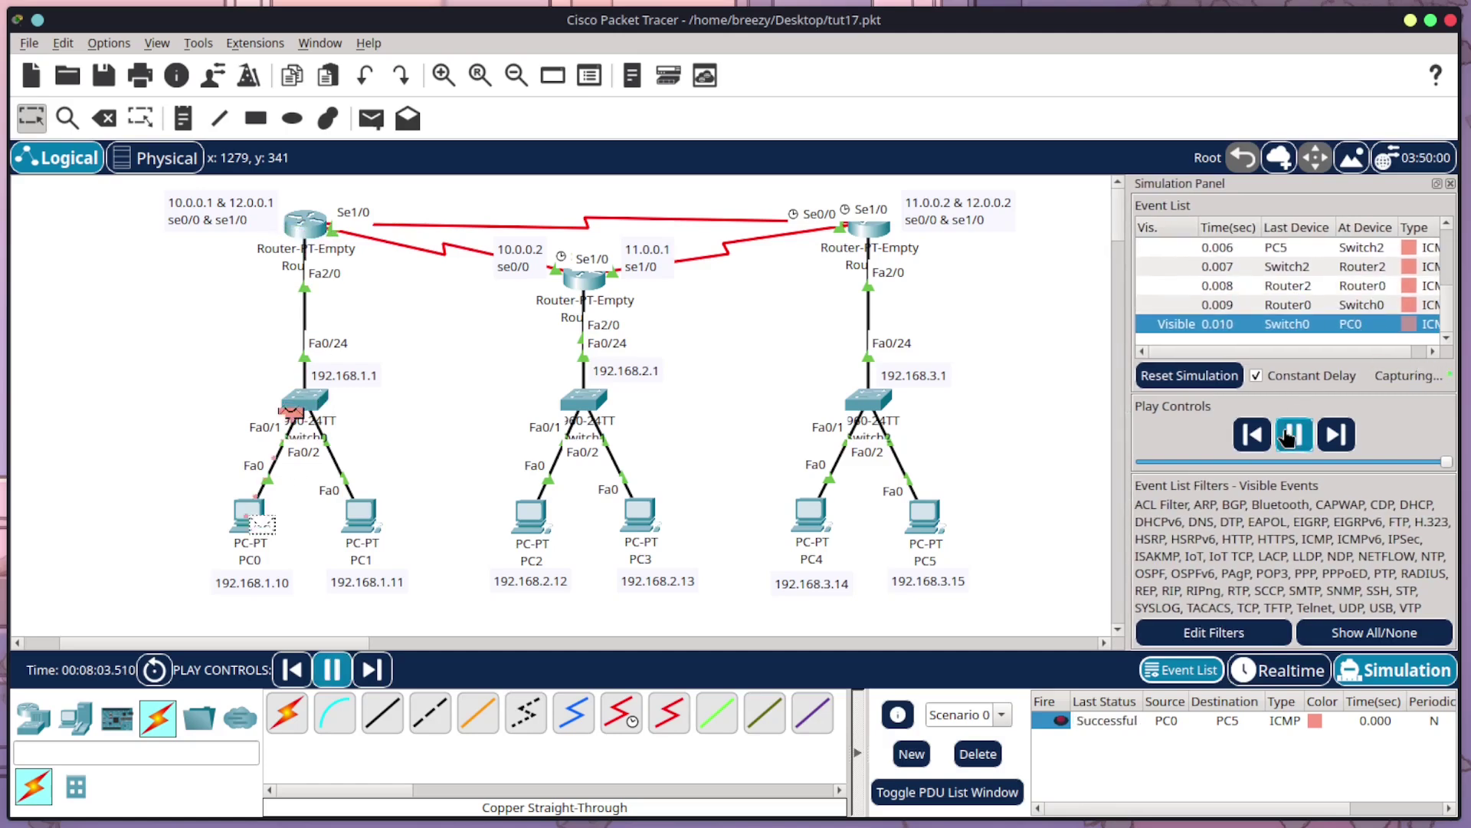